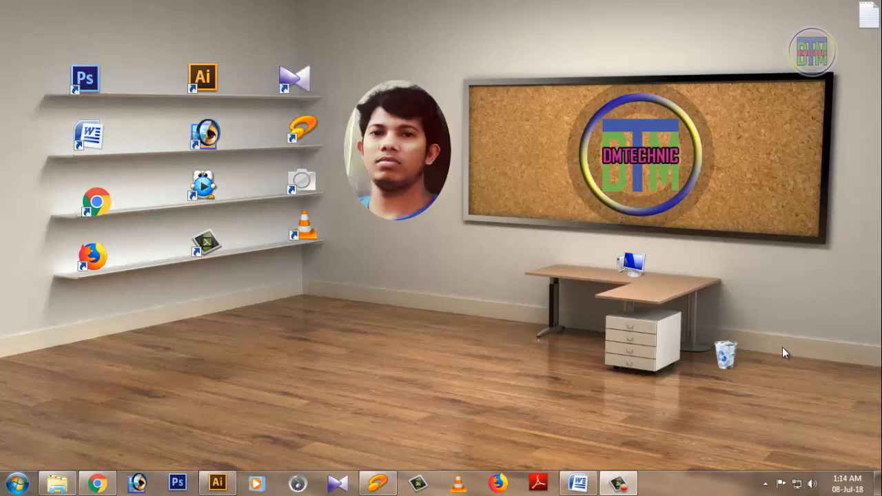
# Step: Bring the Illustrator window with the blank Untitled-2 page to the front
pyautogui.click(215, 485)
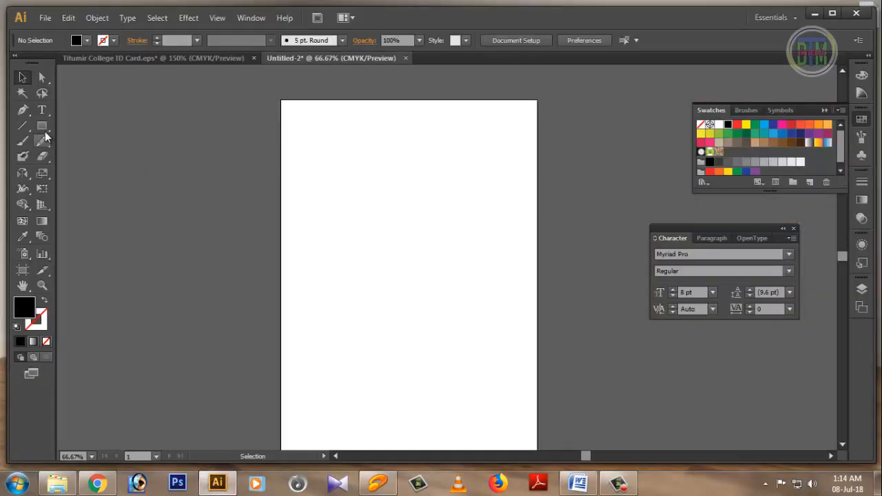
# Step: Draw a 2.13 x 3.39 in rectangle with no fill and a black stroke, then zoom in
pyautogui.click(42, 127)
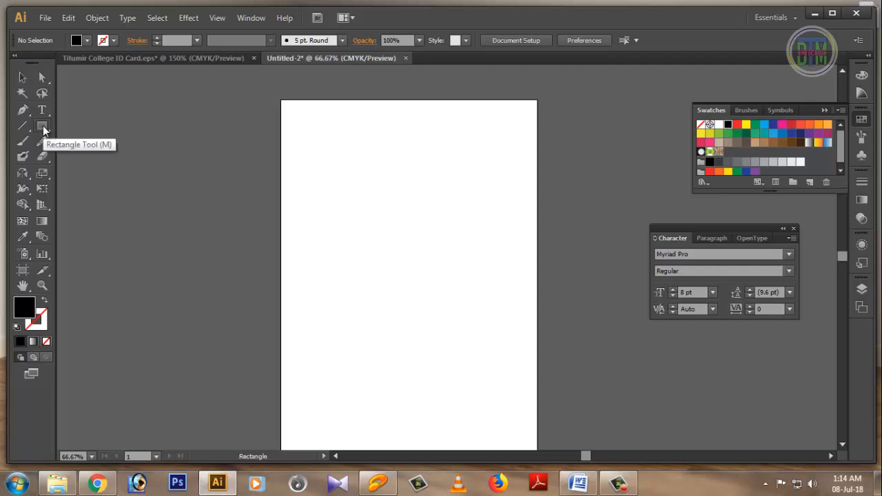
pyautogui.click(88, 41)
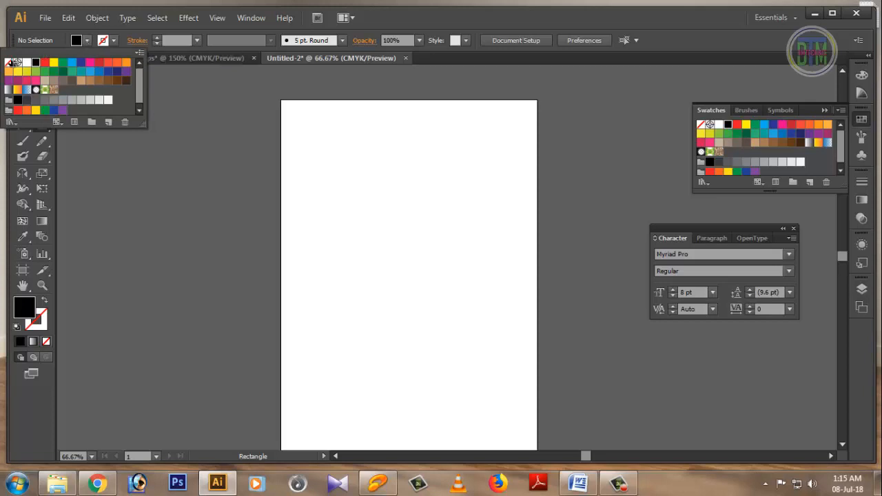
pyautogui.click(9, 62)
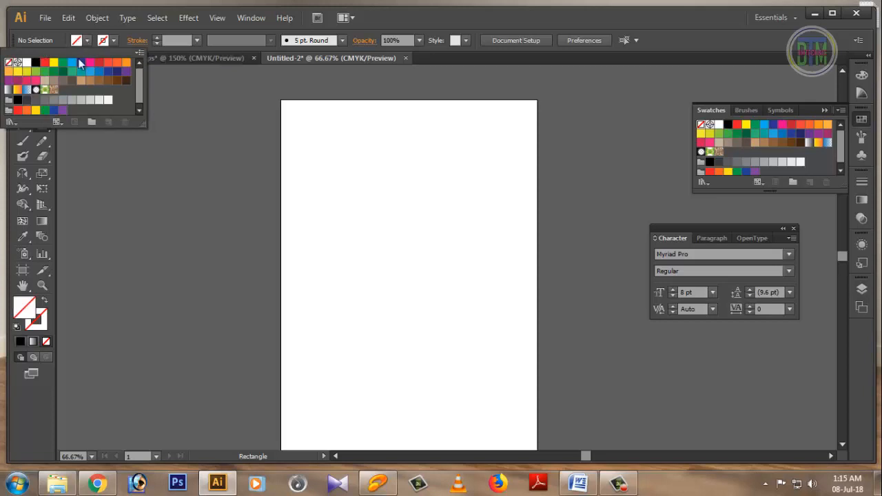
pyautogui.click(113, 44)
pyautogui.click(36, 63)
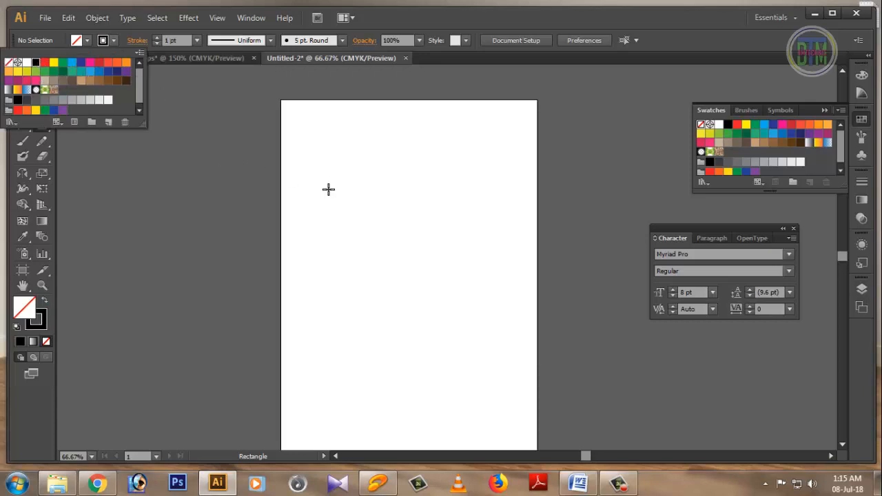
pyautogui.click(329, 193)
pyautogui.click(344, 211)
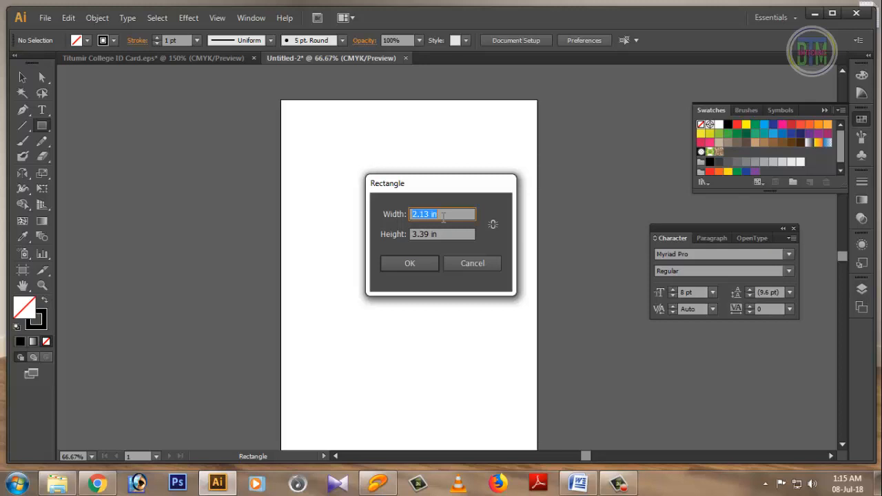
pyautogui.click(418, 268)
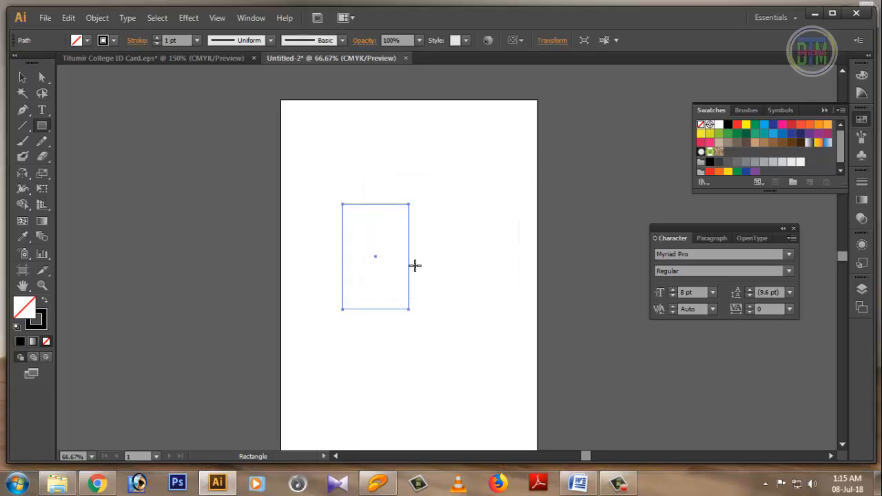
pyautogui.press('v')
pyautogui.hotkey('ctrl', '1')
pyautogui.hotkey('ctrl', '+')
pyautogui.hotkey('ctrl', '+')
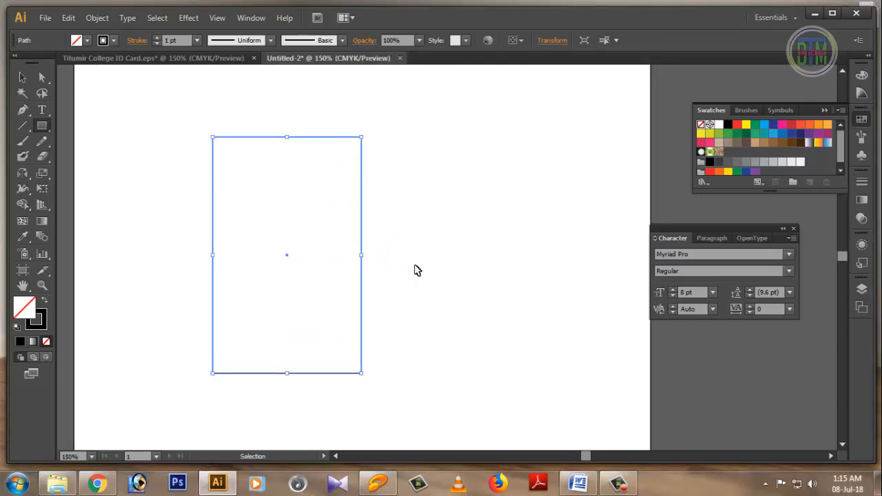
pyautogui.press('m')
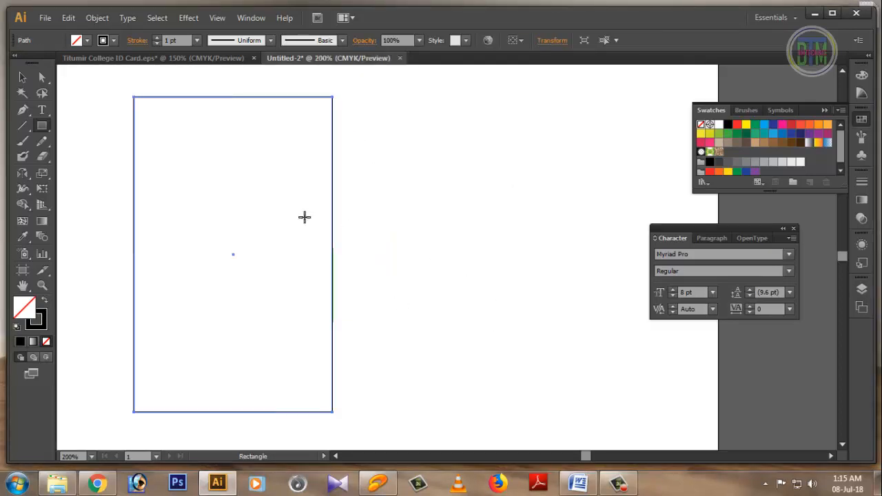
# Step: Type 'GOVT. TITUMIR COLLEGE, DHAKA' at the top of the card outline
pyautogui.click(42, 110)
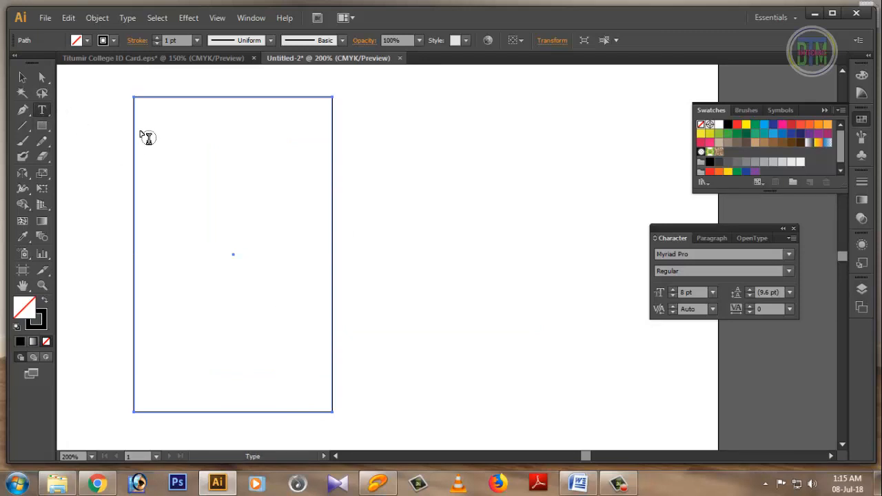
pyautogui.click(142, 118)
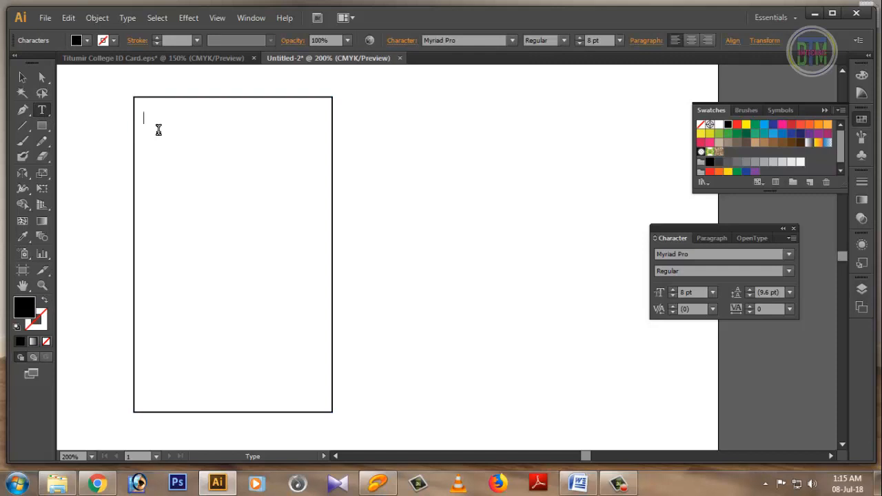
pyautogui.write('GOVTY')
pyautogui.press('BackSpace')
pyautogui.write('.TITUMIR COLLEG')
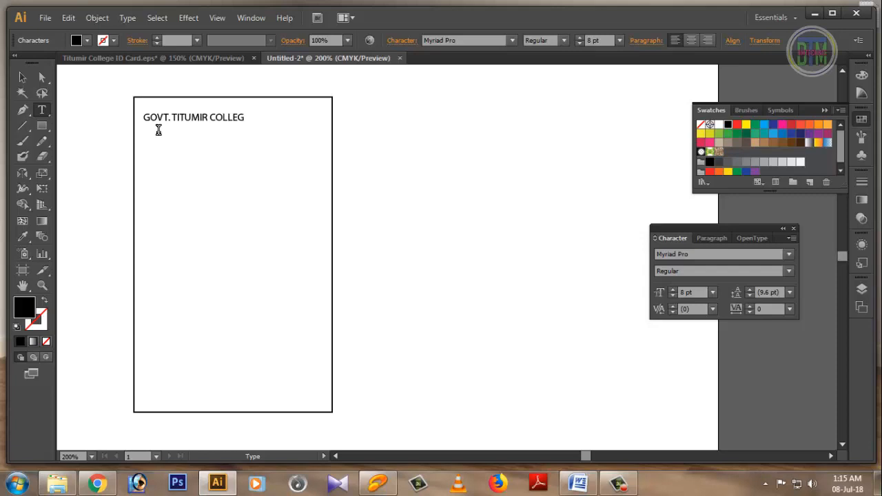
pyautogui.write('E, DHAKA')
# Step: Make the heading Bold and enlarge it to 12 pt
pyautogui.moveTo(286, 119); pyautogui.dragTo(142, 119)
pyautogui.click(788, 272)
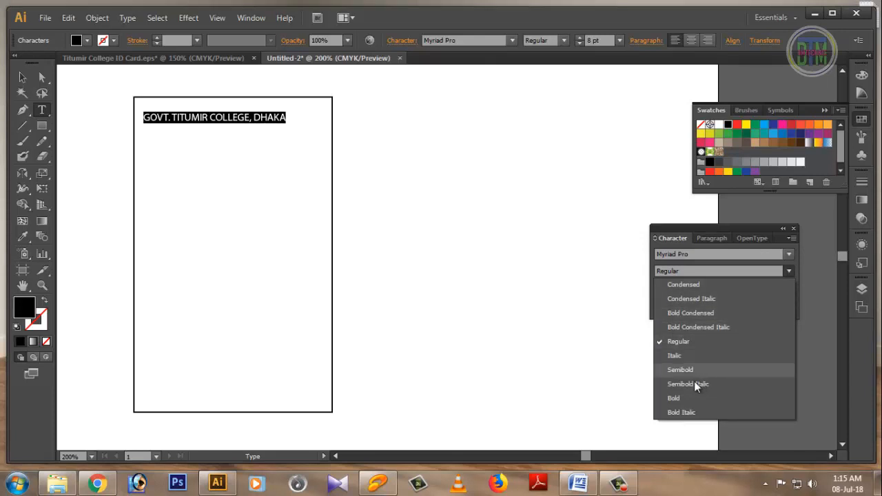
pyautogui.click(675, 398)
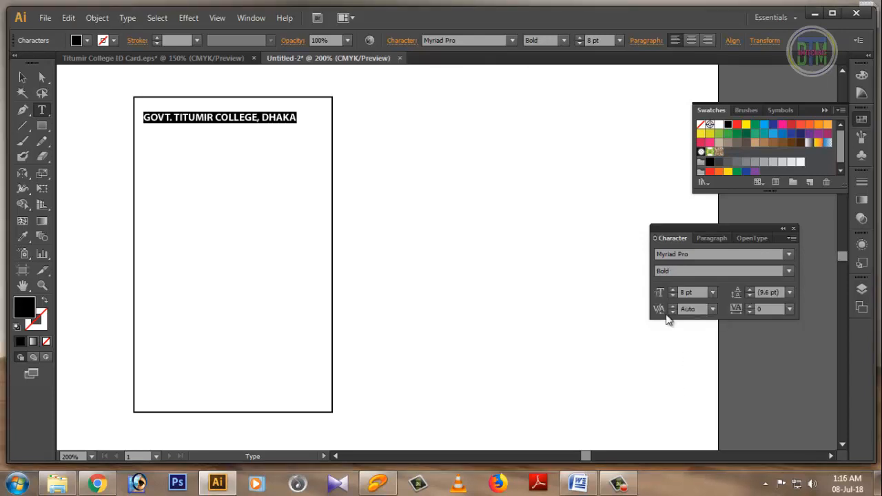
pyautogui.moveTo(304, 119); pyautogui.dragTo(143, 118)
pyautogui.press('ctrl')
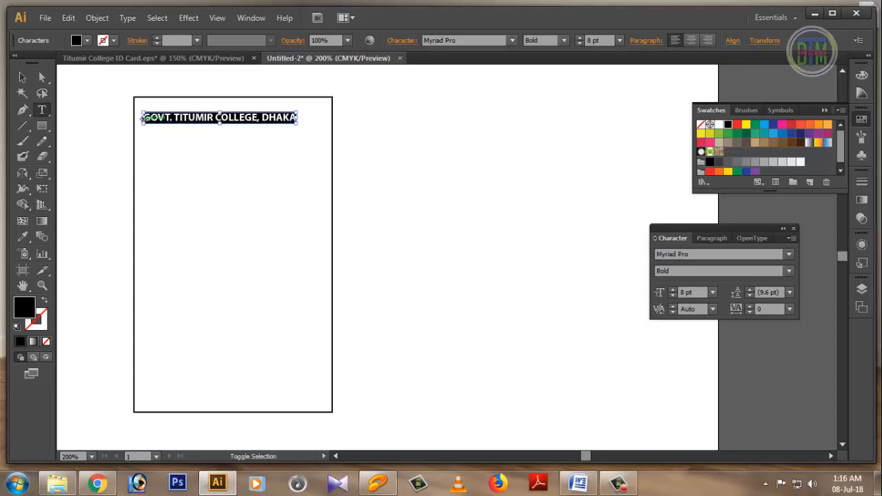
pyautogui.hotkey('ctrl', 'shift', '.')
pyautogui.hotkey('ctrl', 'shift', '.')
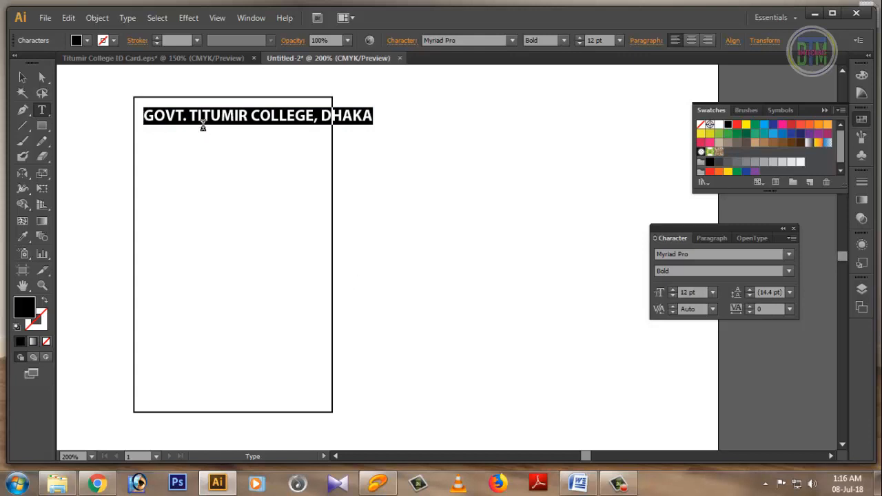
pyautogui.click(210, 116)
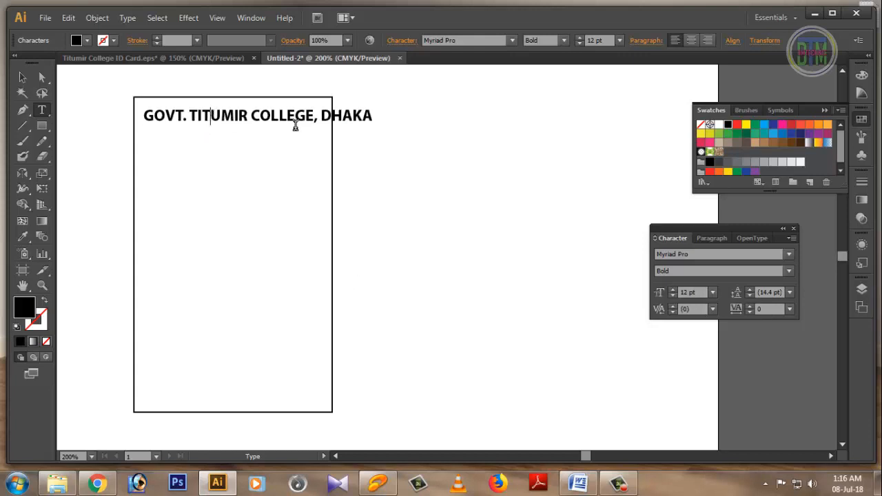
# Step: Nudge the heading slightly left on the card
pyautogui.click(22, 78)
pyautogui.click(261, 123)
pyautogui.moveTo(261, 123); pyautogui.dragTo(250, 123)
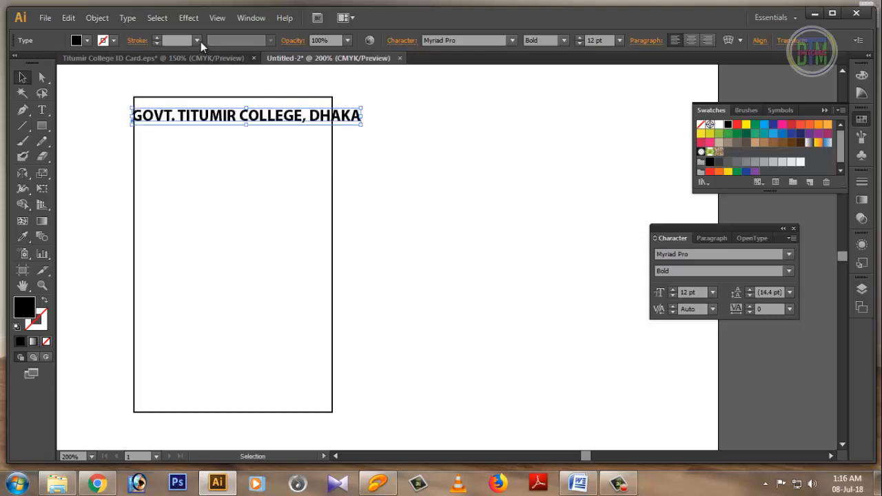
pyautogui.click(190, 22)
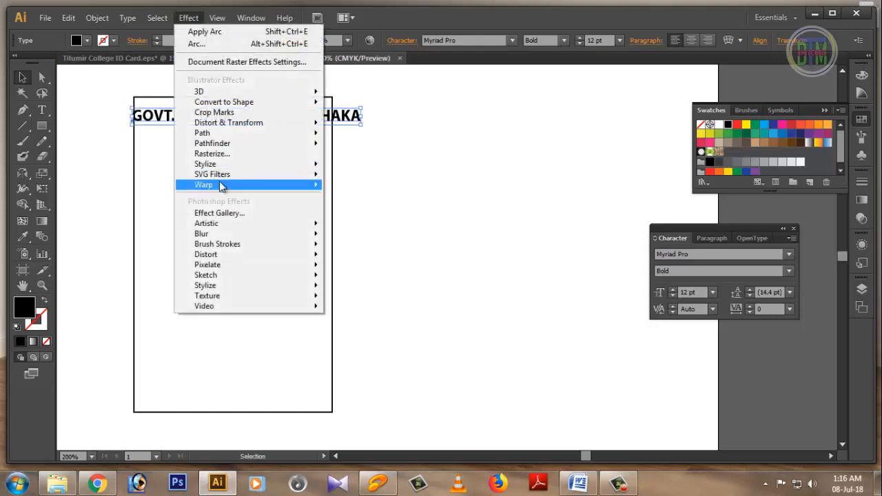
# Step: Apply a 50% Arc warp to the heading and drag it down onto the card
pyautogui.moveTo(219, 184)
pyautogui.click(362, 191)
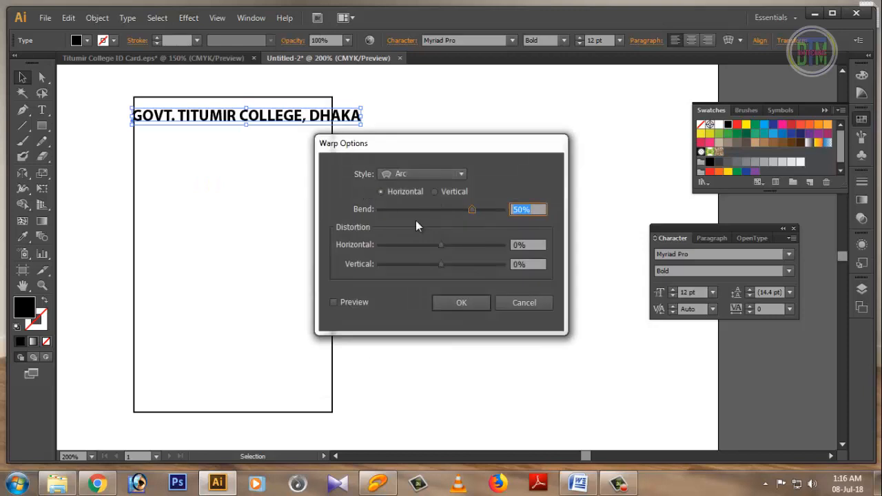
pyautogui.click(334, 302)
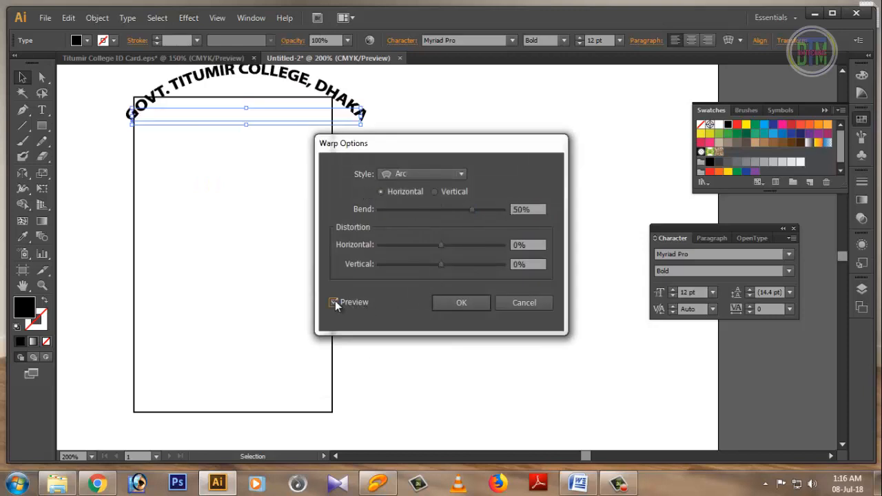
pyautogui.click(454, 301)
pyautogui.moveTo(222, 76); pyautogui.dragTo(216, 122)
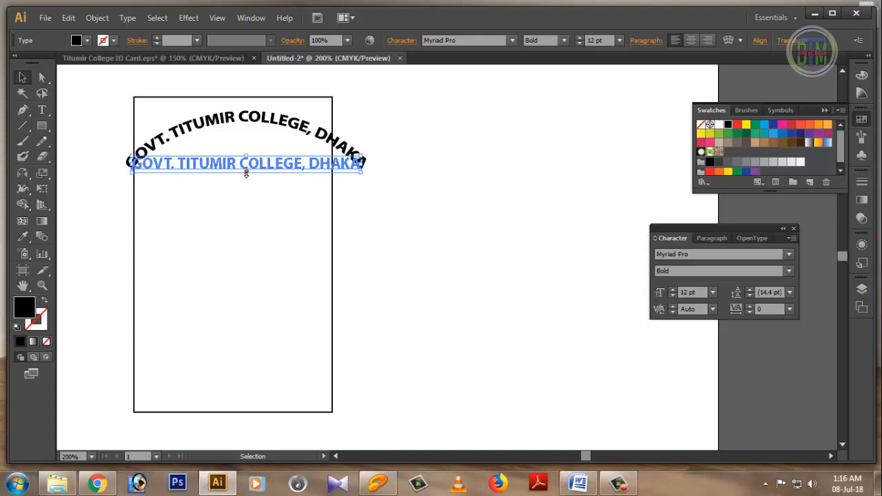
# Step: Narrow the arched heading from both sides and reposition it just below the card's top edge
pyautogui.moveTo(246, 172); pyautogui.dragTo(242, 187)
pyautogui.hotkey('ctrl', 'z')
pyautogui.moveTo(362, 163); pyautogui.dragTo(321, 166)
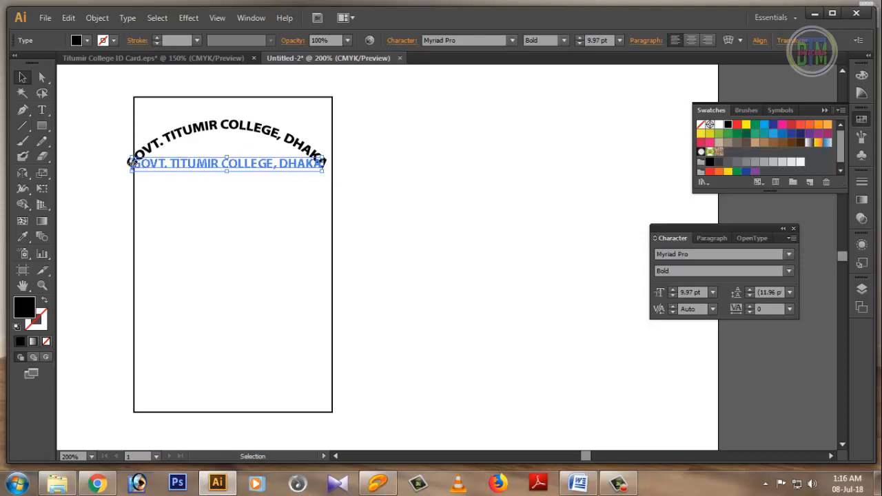
pyautogui.moveTo(130, 162); pyautogui.dragTo(149, 163)
pyautogui.moveTo(190, 143); pyautogui.dragTo(215, 126)
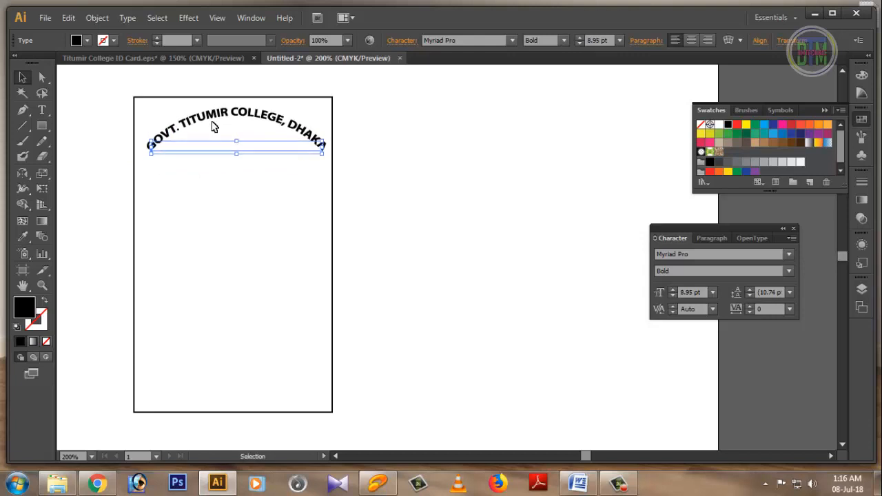
pyautogui.moveTo(153, 147); pyautogui.dragTo(143, 151)
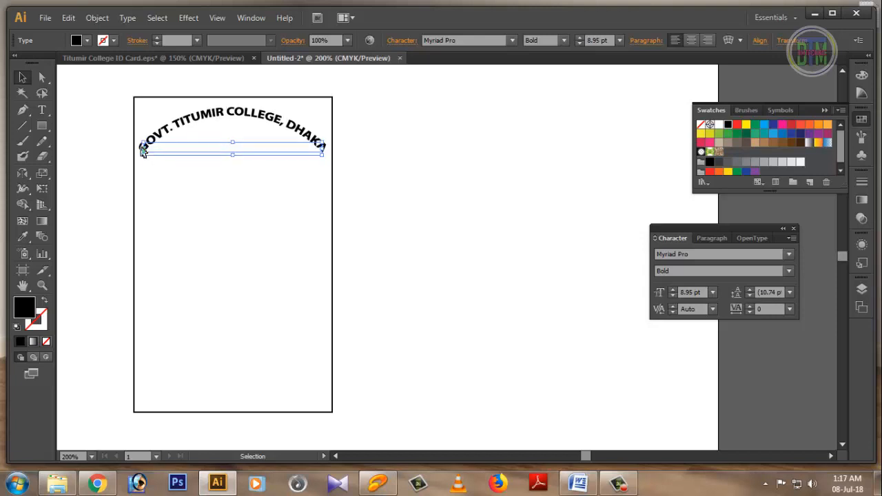
pyautogui.click(395, 192)
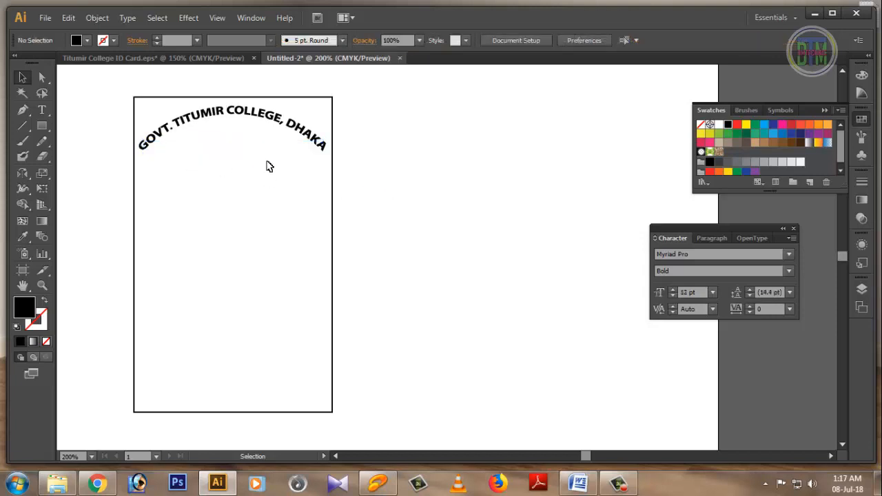
pyautogui.click(240, 117)
pyautogui.click(366, 216)
# Step: Copy the logo from Titumir College ID Card.eps into Untitled-2 beneath the heading
pyautogui.click(178, 61)
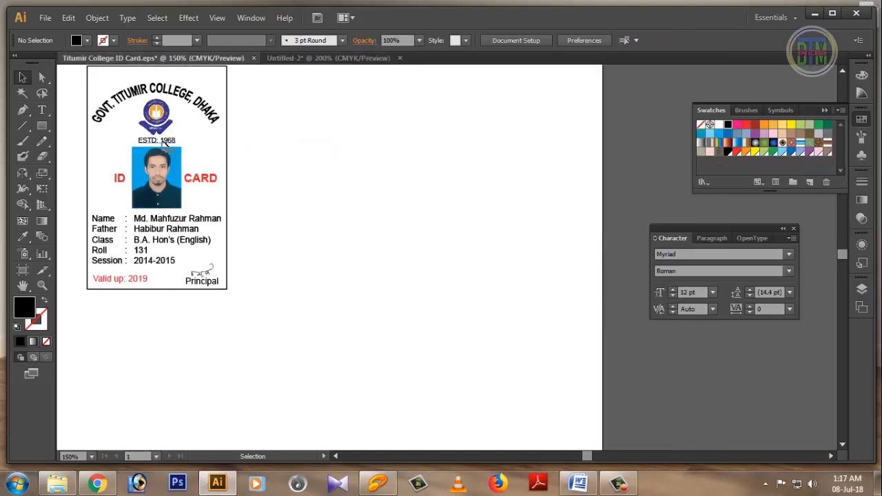
pyautogui.moveTo(156, 116); pyautogui.dragTo(229, 145)
pyautogui.press('Down')
pyautogui.press('Down')
pyautogui.press('Down')
pyautogui.press('Down')
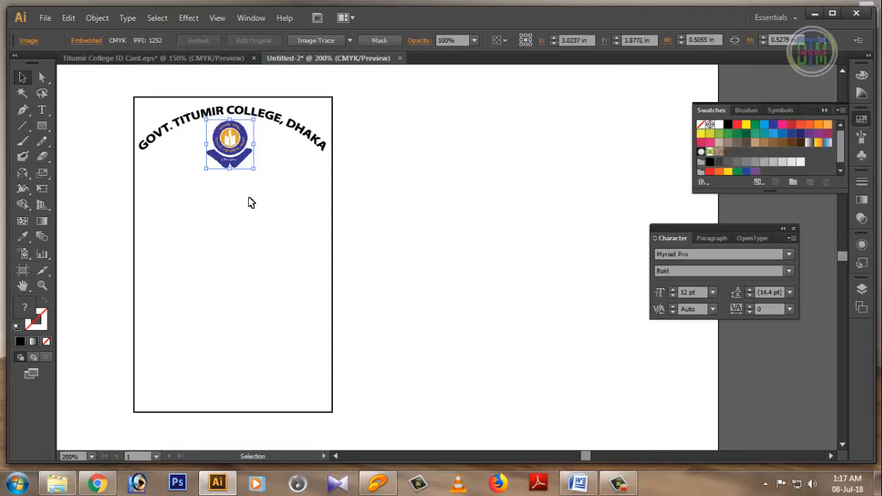
pyautogui.click(251, 201)
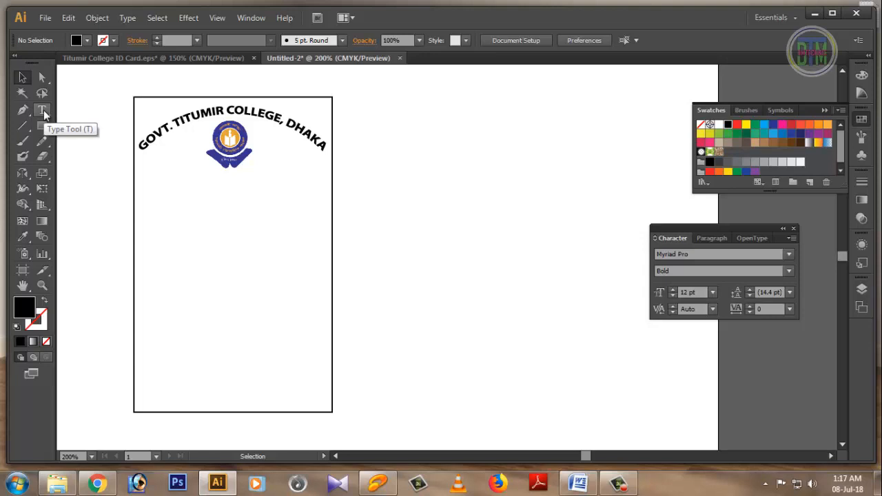
# Step: Type 'ESTD: 1968' in Regular style below the logo
pyautogui.click(42, 111)
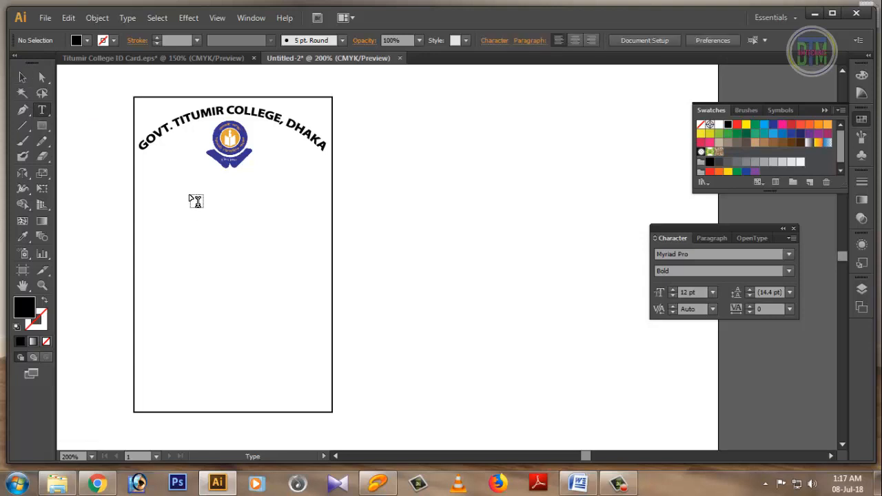
pyautogui.click(189, 193)
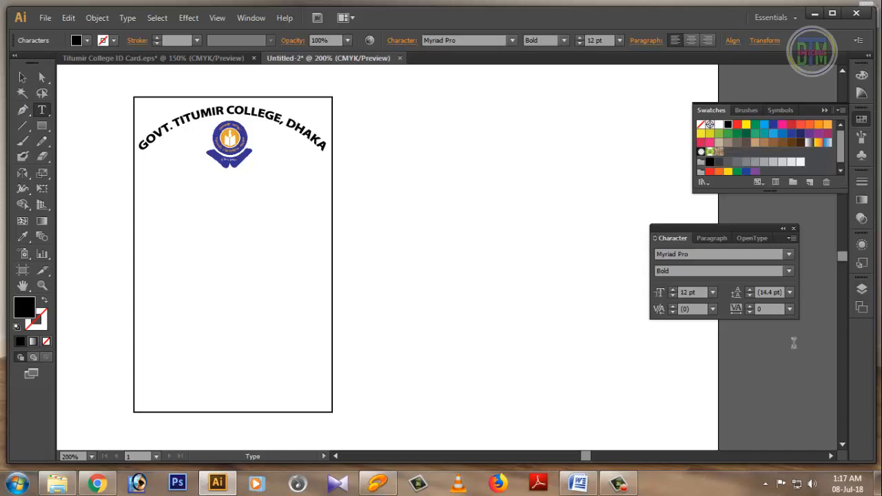
pyautogui.click(789, 271)
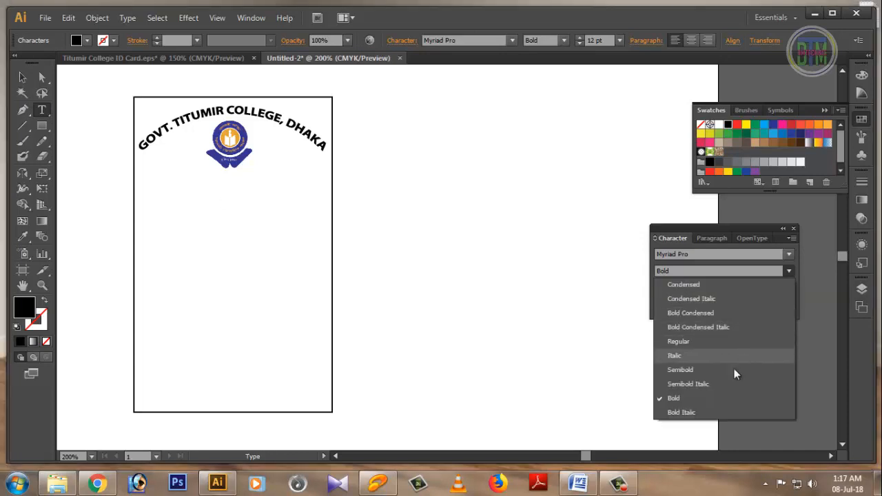
pyautogui.click(681, 342)
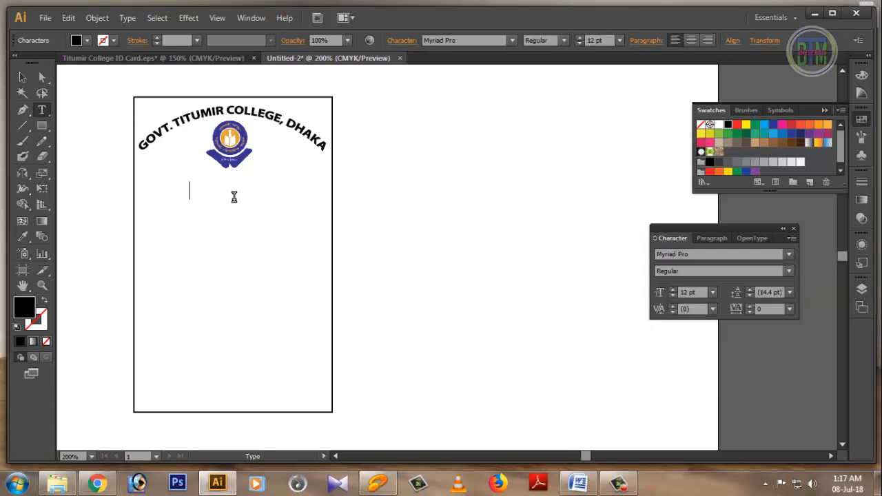
pyautogui.write('ESTD: 1968')
# Step: Shrink the ESTD line to 8 pt and centre it just under the logo
pyautogui.moveTo(263, 191); pyautogui.dragTo(180, 188)
pyautogui.press('ctrl')
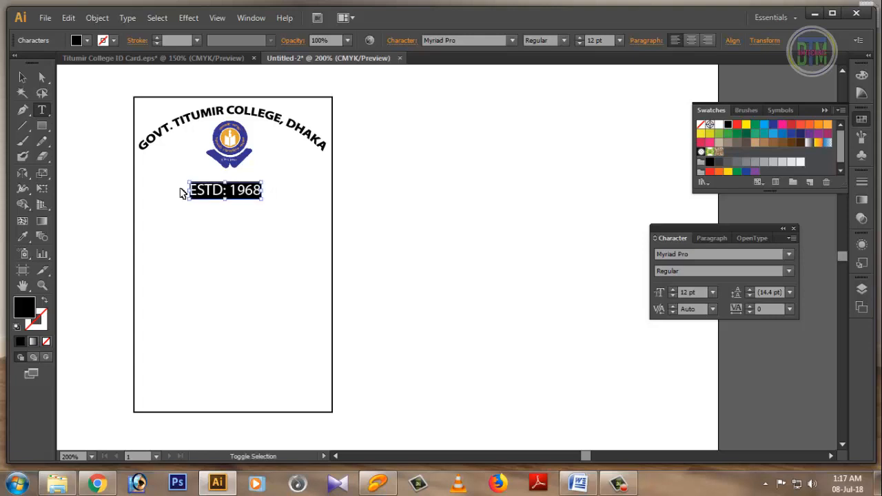
pyautogui.hotkey('ctrl', 'shift', ',')
pyautogui.hotkey('ctrl', 'shift', ',')
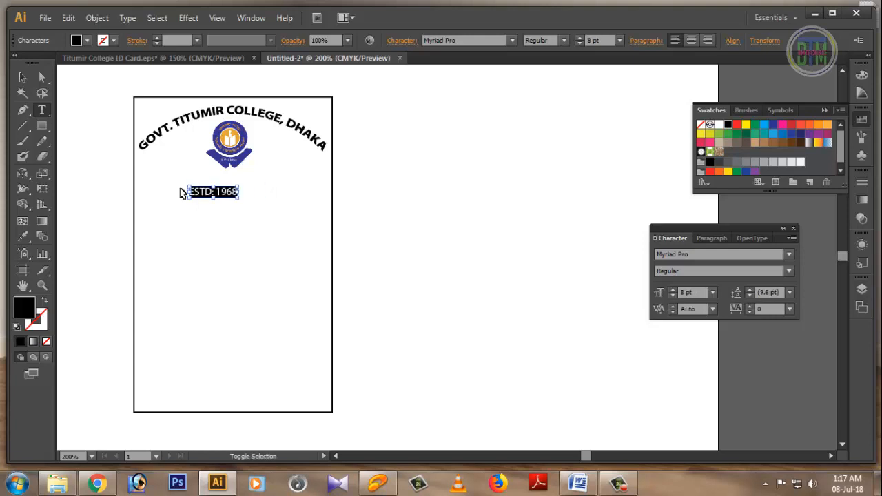
pyautogui.click(22, 80)
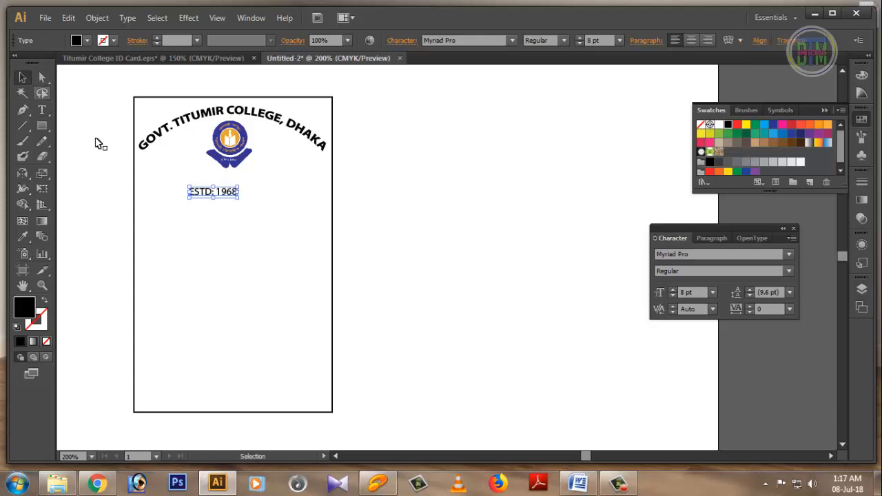
pyautogui.press('Up')
pyautogui.press('Up')
pyautogui.press('Up')
pyautogui.press('Up')
pyautogui.press('Up')
pyautogui.press('Up')
pyautogui.press('Up')
pyautogui.press('Up')
pyautogui.press('Up')
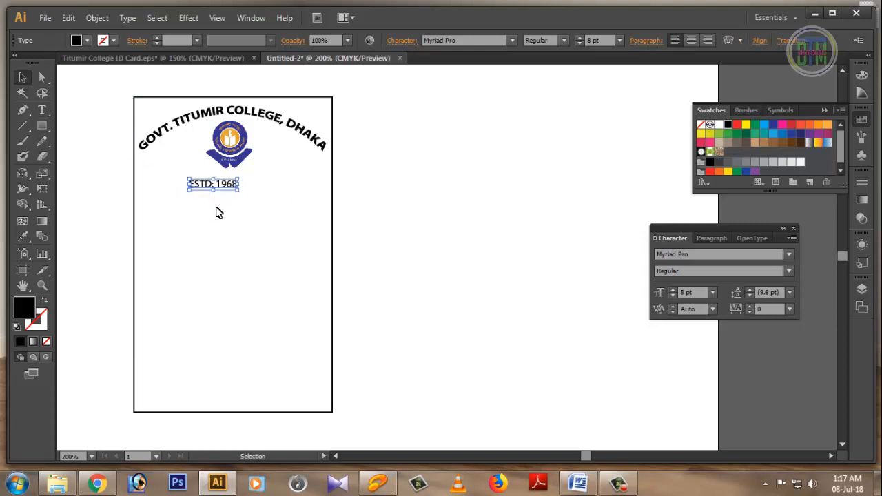
pyautogui.press('Right')
pyautogui.press('Right')
pyautogui.press('Right')
pyautogui.press('Right')
pyautogui.press('Right')
pyautogui.press('Right')
pyautogui.press('Right')
pyautogui.press('Right')
pyautogui.press('Right')
pyautogui.press('Right')
pyautogui.press('Right')
pyautogui.press('Right')
pyautogui.press('Right')
pyautogui.press('Right')
pyautogui.press('Right')
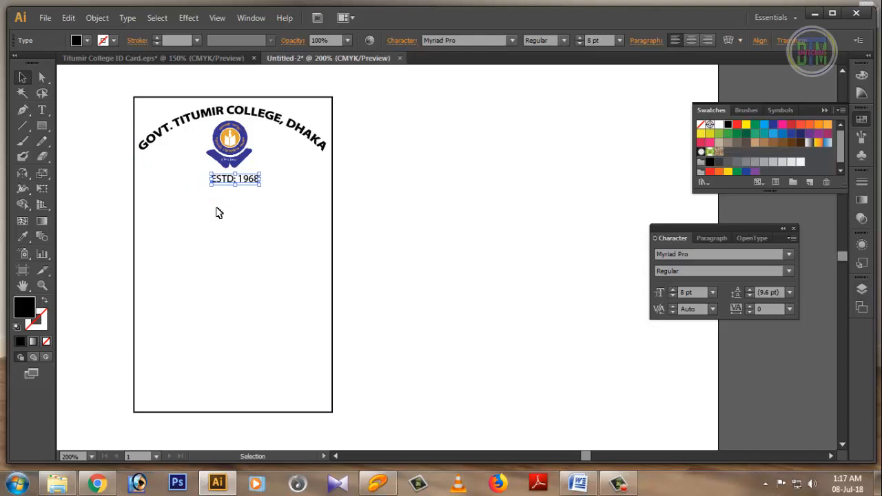
pyautogui.press('Up')
pyautogui.press('Up')
pyautogui.press('Left')
pyautogui.press('Left')
pyautogui.press('Left')
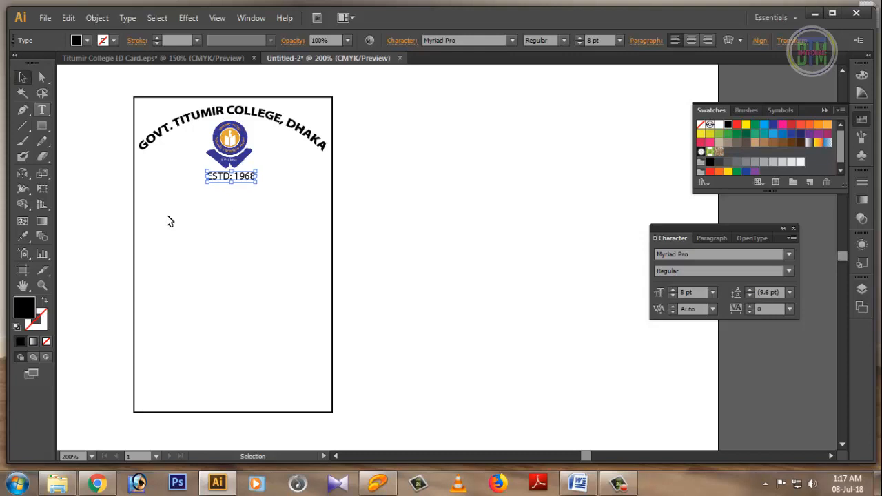
pyautogui.click(200, 238)
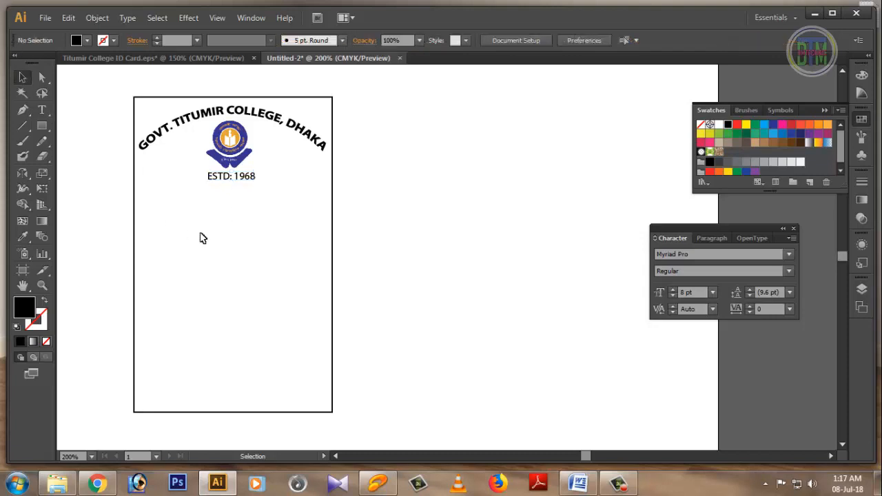
pyautogui.click(226, 175)
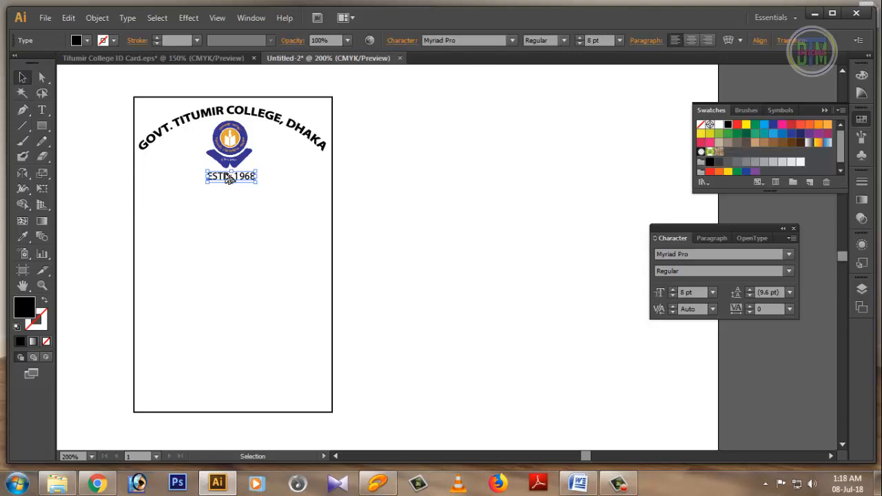
# Step: Duplicate the ESTD line below it and replace its text with 'ID CARD'
pyautogui.moveTo(226, 177); pyautogui.dragTo(225, 213)
pyautogui.click(42, 110)
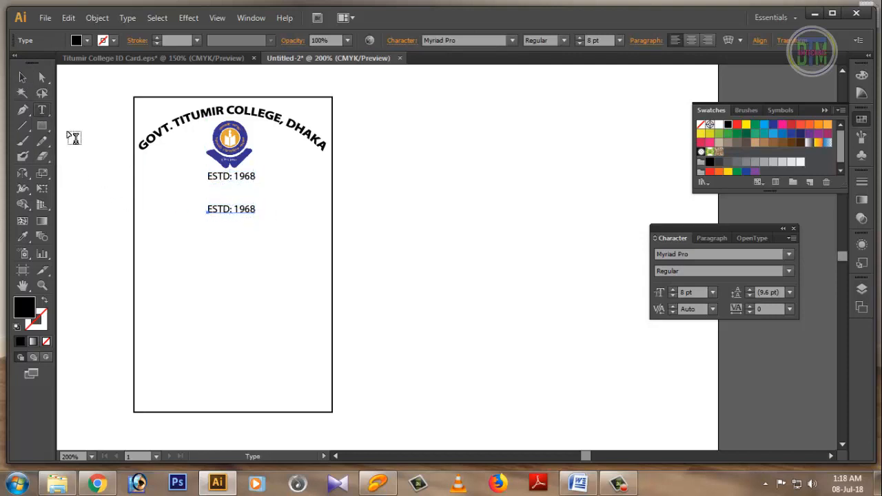
pyautogui.moveTo(209, 209); pyautogui.dragTo(267, 218)
pyautogui.press('BackSpace')
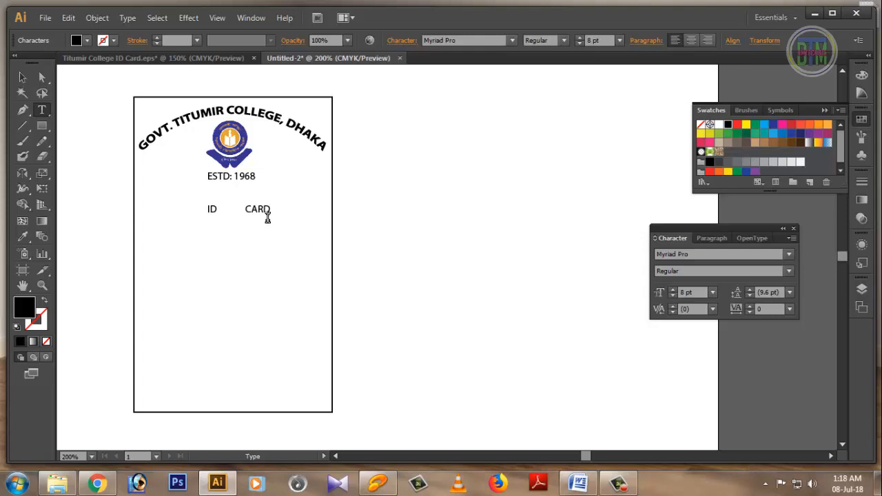
# Step: Colour the ID CARD text red and enlarge it to 12 pt
pyautogui.moveTo(278, 204); pyautogui.dragTo(199, 209)
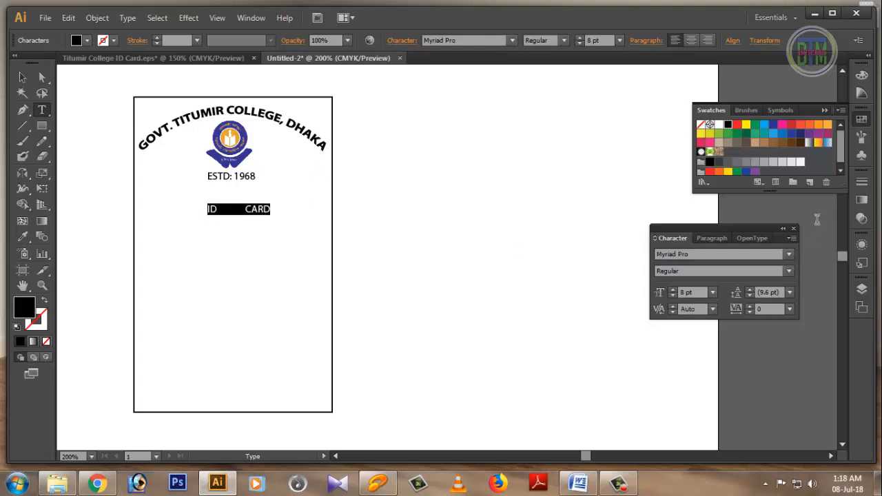
pyautogui.click(710, 173)
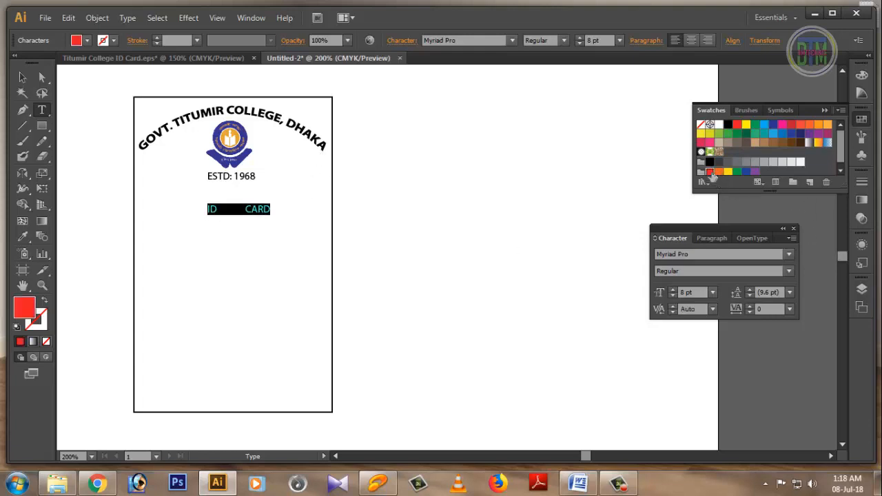
pyautogui.press('Right')
pyautogui.moveTo(273, 211); pyautogui.dragTo(192, 208)
pyautogui.press('Escape')
pyautogui.hotkey('ctrl', 'shift', '.')
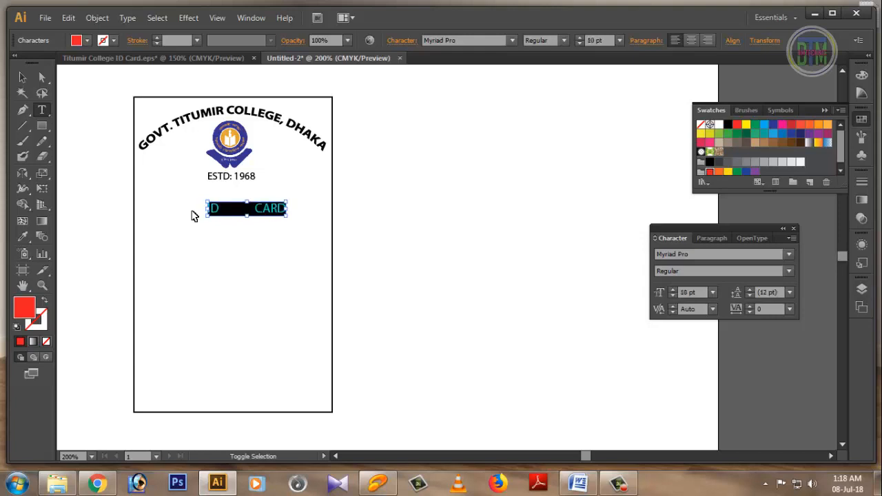
pyautogui.hotkey('ctrl', 'shift', '.')
pyautogui.hotkey('ctrl', 'shift', 'a')
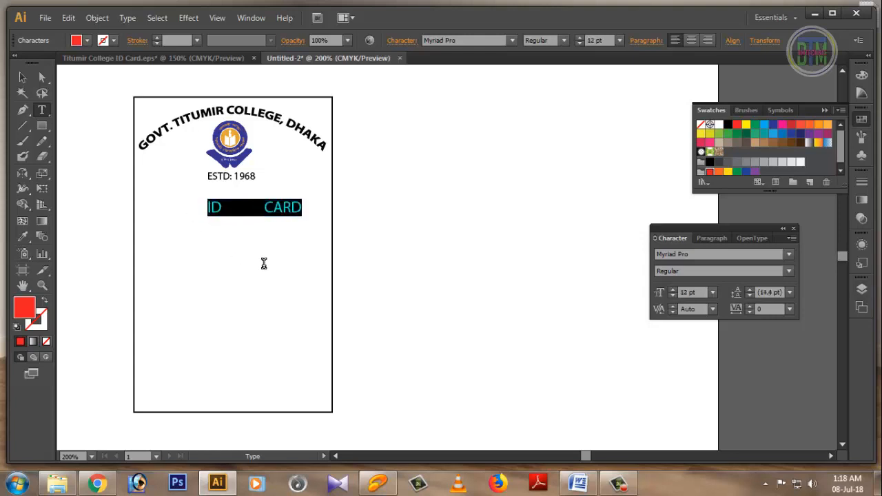
# Step: Shift the ID CARD line left to centre it below the ESTD line
pyautogui.click(22, 77)
pyautogui.click(228, 210)
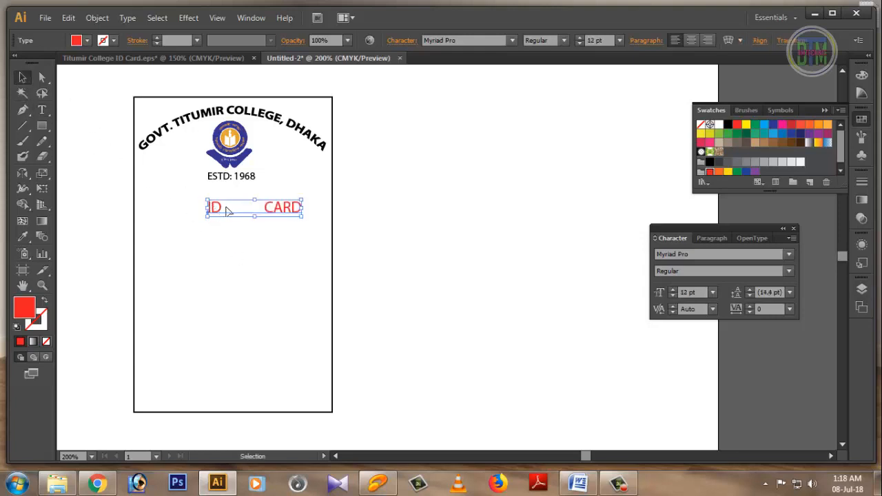
pyautogui.moveTo(227, 210); pyautogui.dragTo(210, 208)
pyautogui.click(264, 232)
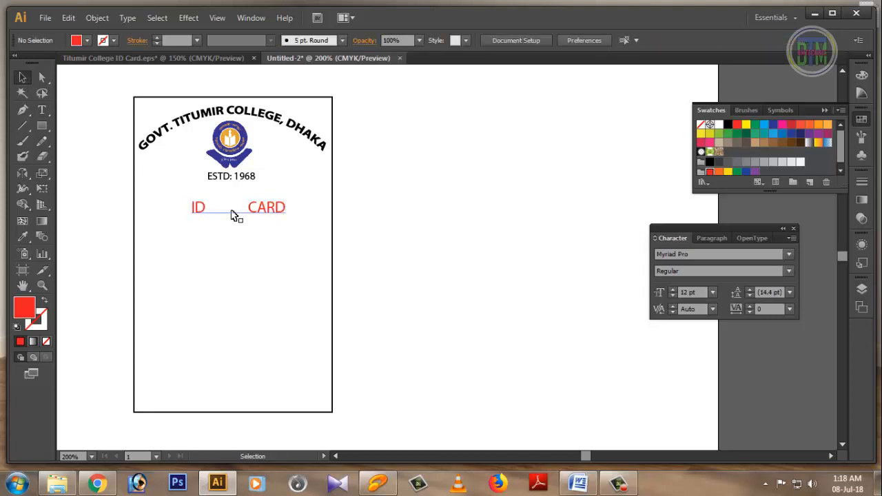
pyautogui.click(42, 109)
pyautogui.click(201, 208)
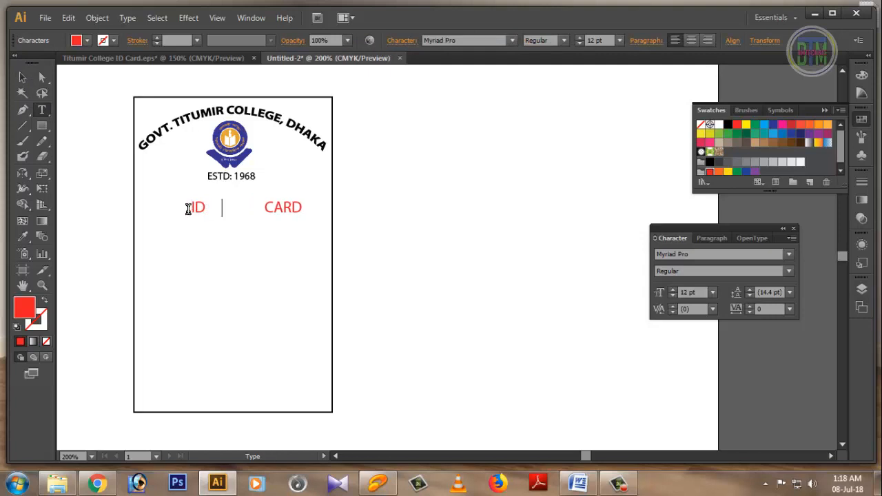
pyautogui.click(189, 208)
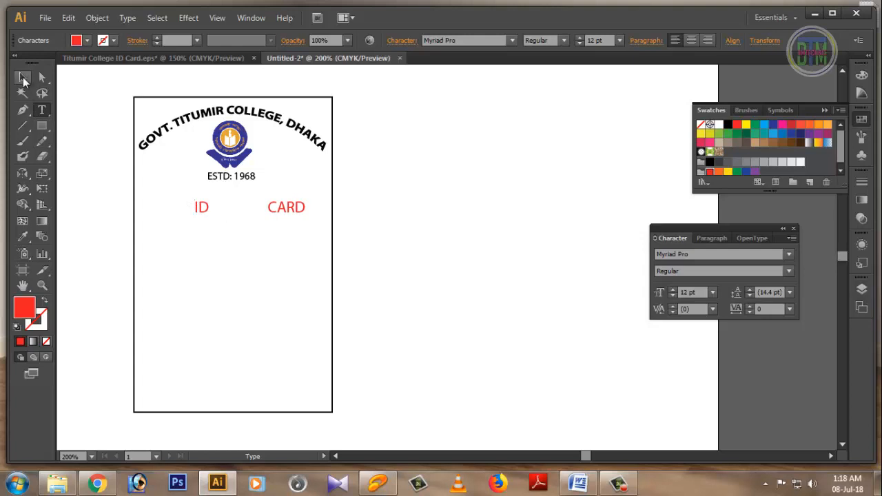
pyautogui.click(22, 77)
pyautogui.moveTo(212, 205); pyautogui.dragTo(203, 204)
pyautogui.click(299, 265)
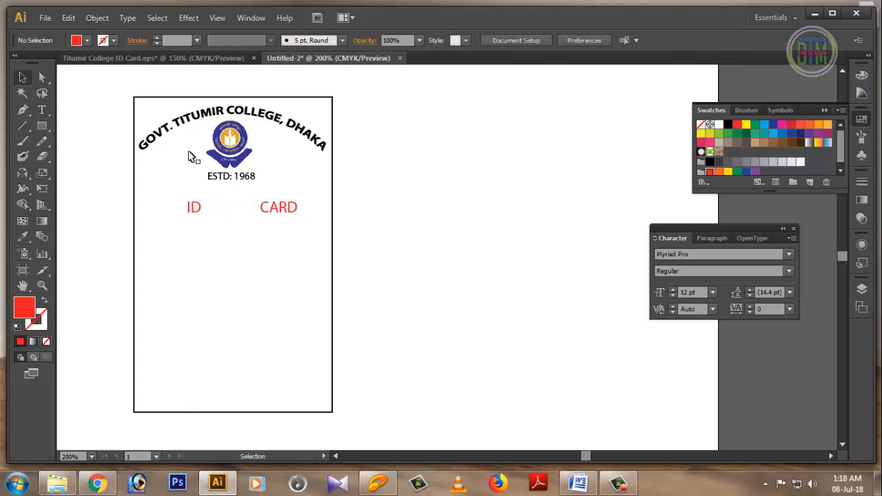
pyautogui.click(149, 61)
# Step: Copy the student photo onto the new card and widen the ID CARD line around it
pyautogui.click(153, 174)
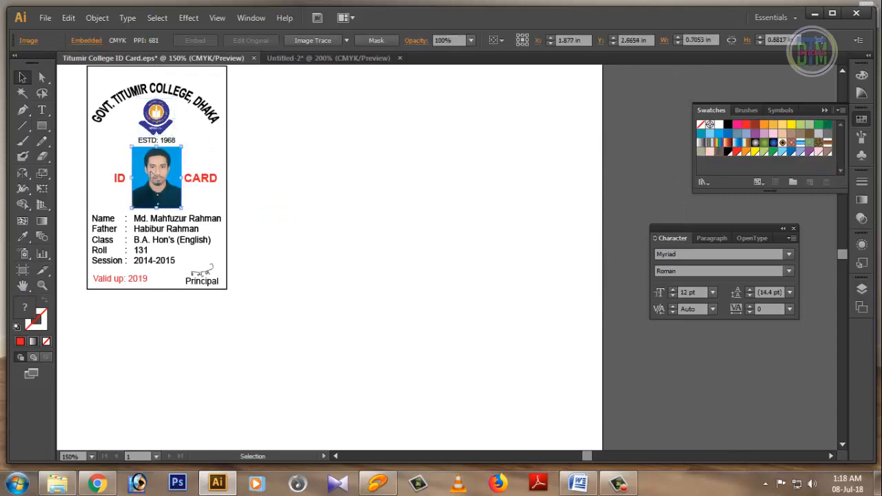
pyautogui.moveTo(153, 174); pyautogui.dragTo(283, 172)
pyautogui.moveTo(230, 215); pyautogui.dragTo(230, 215)
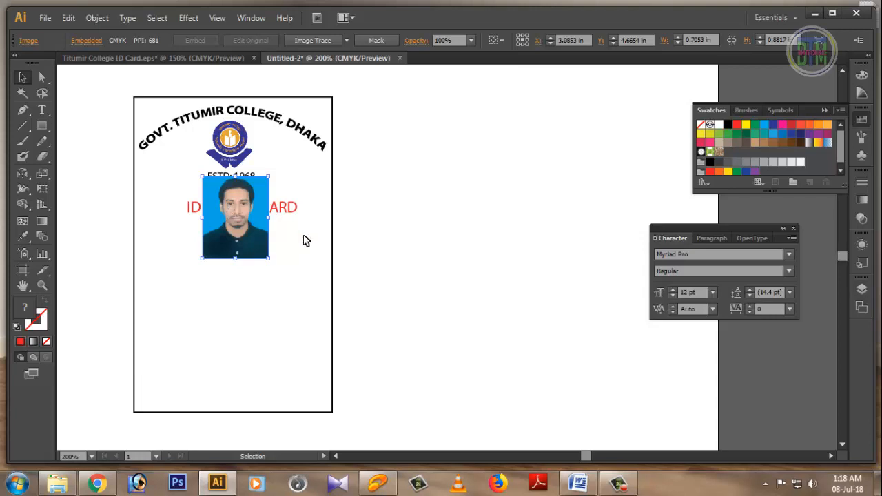
pyautogui.click(289, 212)
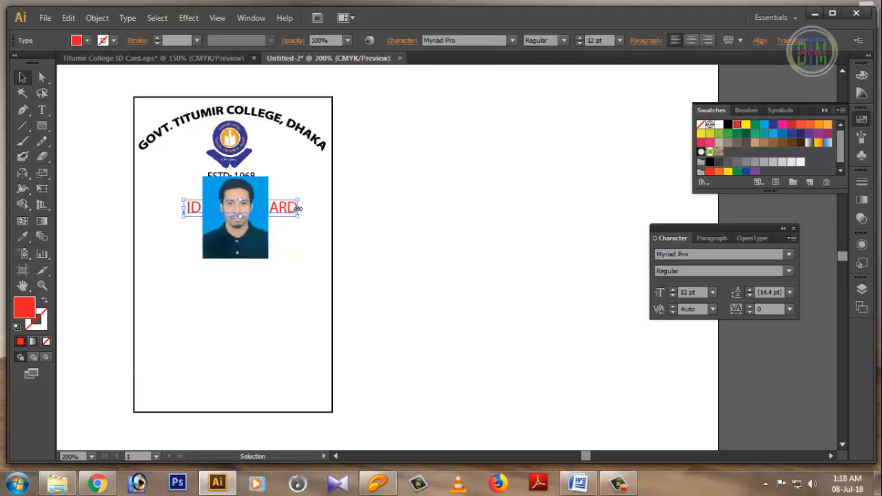
pyautogui.moveTo(297, 208); pyautogui.dragTo(314, 208)
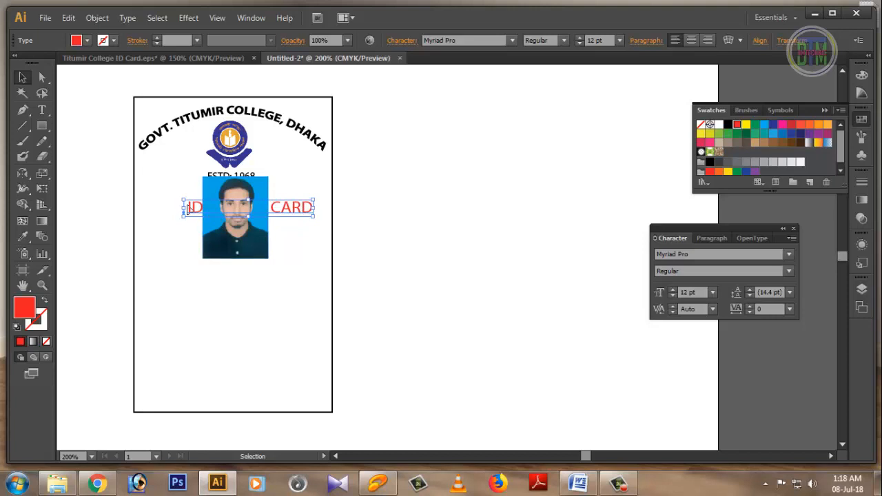
pyautogui.moveTo(183, 207); pyautogui.dragTo(168, 208)
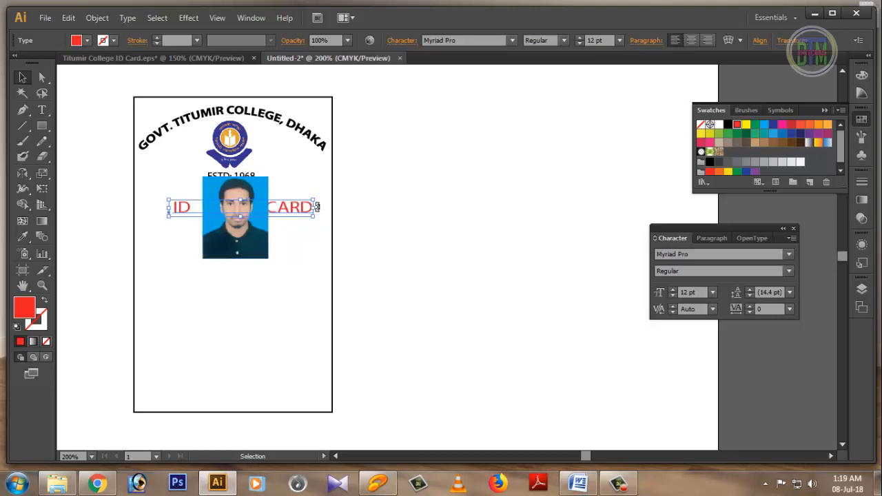
pyautogui.moveTo(314, 208); pyautogui.dragTo(320, 207)
pyautogui.click(310, 238)
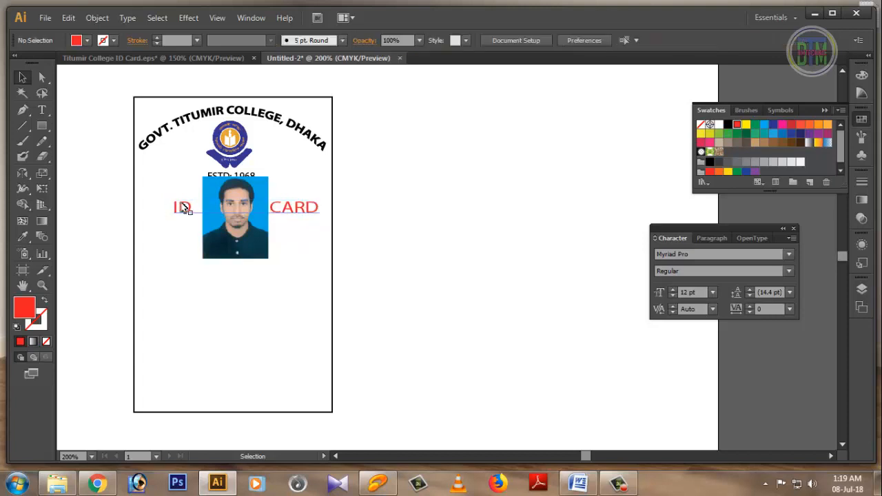
# Step: Nudge the photo between ID and CARD and lower the red text to its middle
pyautogui.click(232, 207)
pyautogui.press('Down')
pyautogui.press('Down')
pyautogui.press('Down')
pyautogui.press('Down')
pyautogui.press('Down')
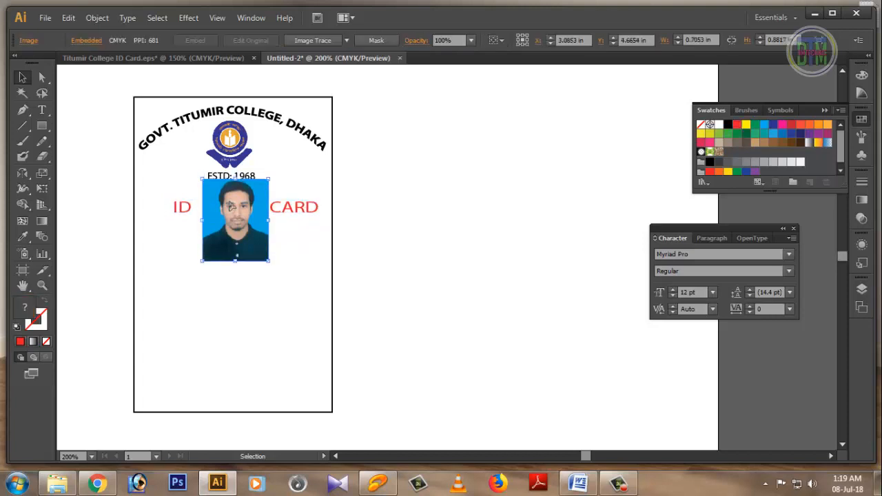
pyautogui.press('Left')
pyautogui.press('Left')
pyautogui.press('Left')
pyautogui.press('Left')
pyautogui.press('Left')
pyautogui.press('Left')
pyautogui.press('Left')
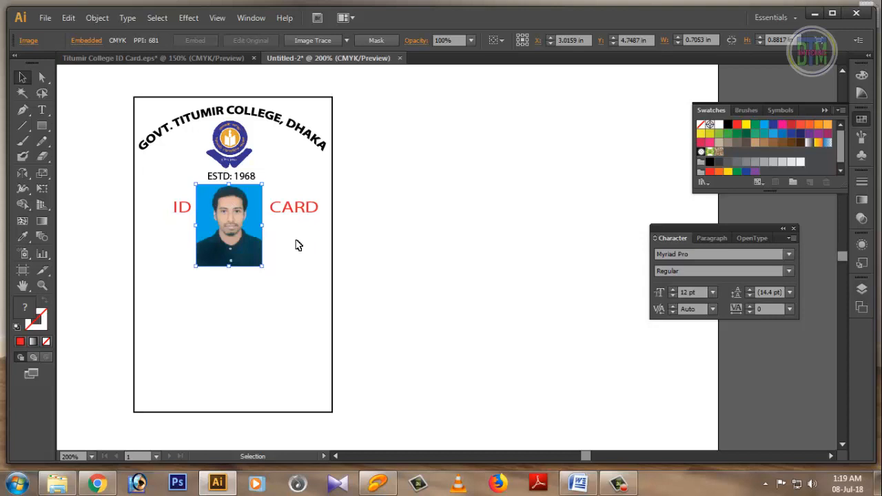
pyautogui.click(295, 215)
pyautogui.press('Down')
pyautogui.press('Down')
pyautogui.press('Down')
pyautogui.press('Down')
pyautogui.press('Down')
pyautogui.press('Down')
pyautogui.press('Down')
pyautogui.press('Down')
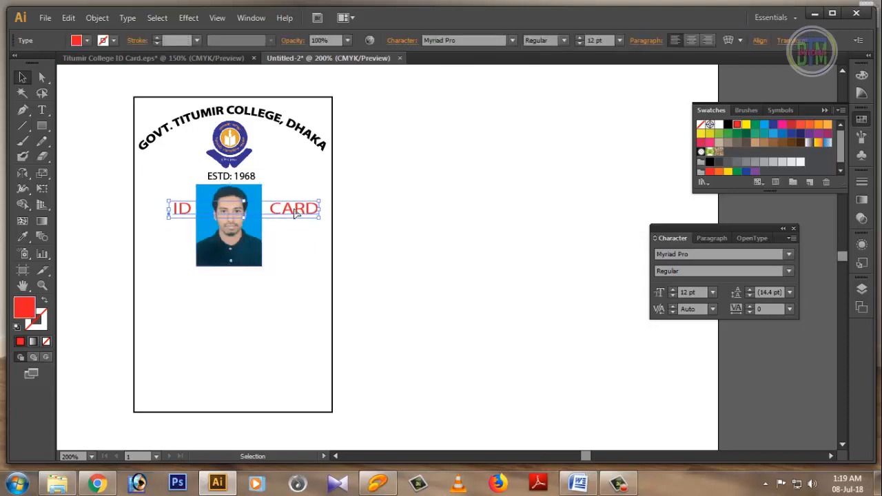
pyautogui.press('Down')
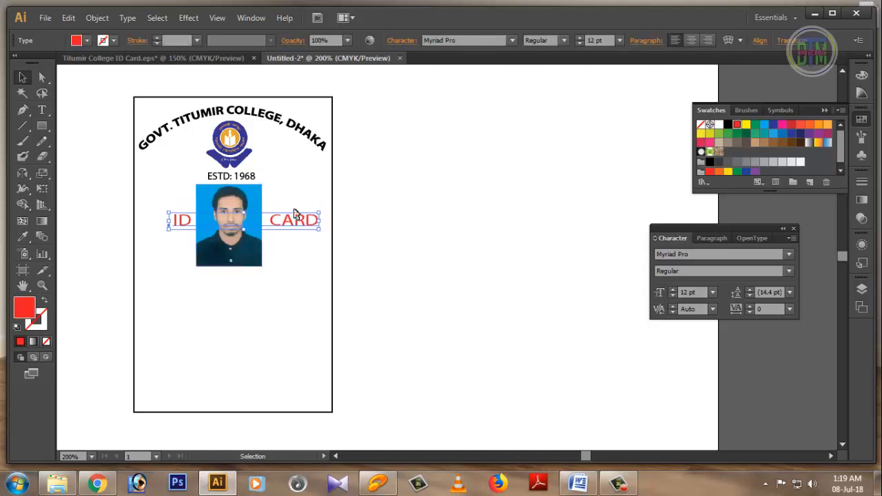
pyautogui.click(394, 259)
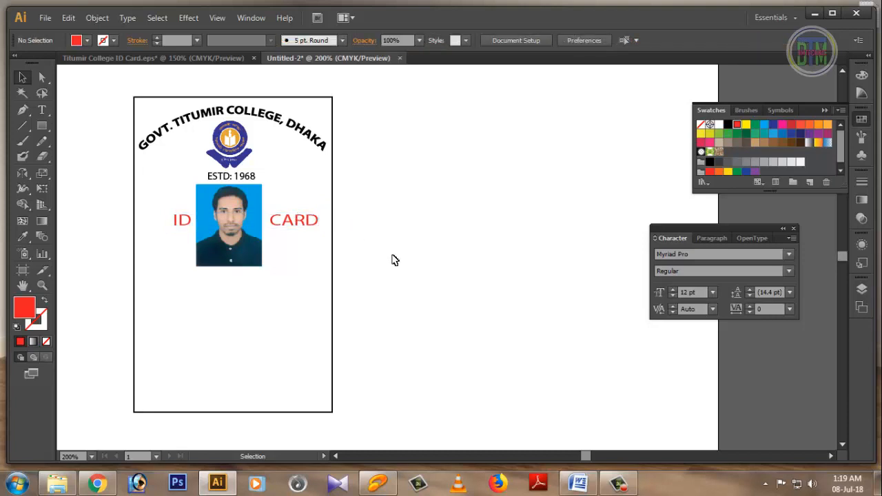
# Step: Set the fill to black and draw a text area below the photo
pyautogui.click(88, 42)
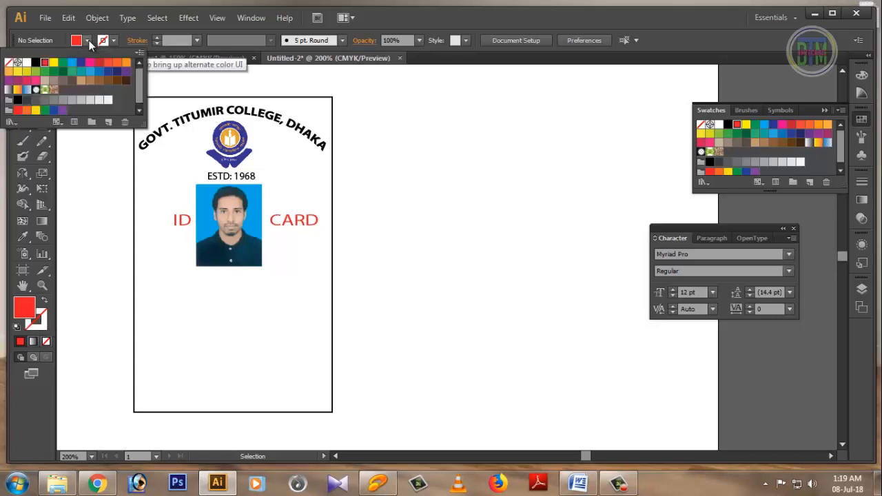
pyautogui.click(36, 63)
pyautogui.click(92, 167)
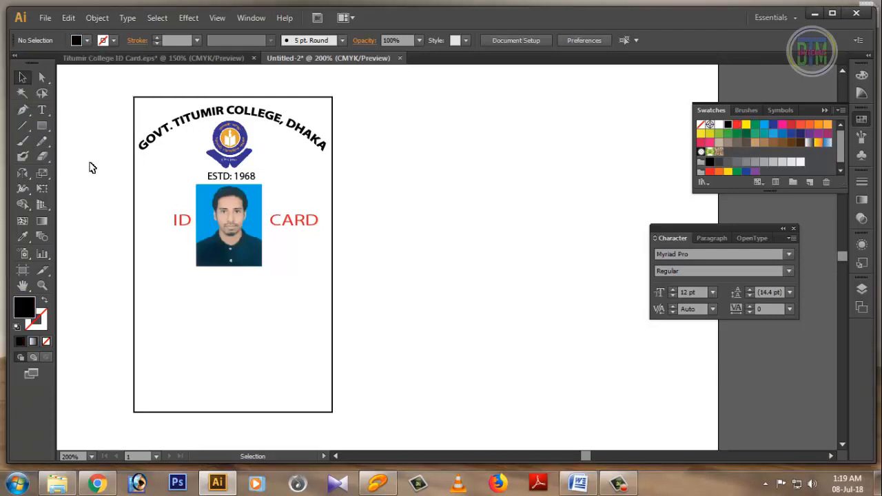
pyautogui.click(41, 109)
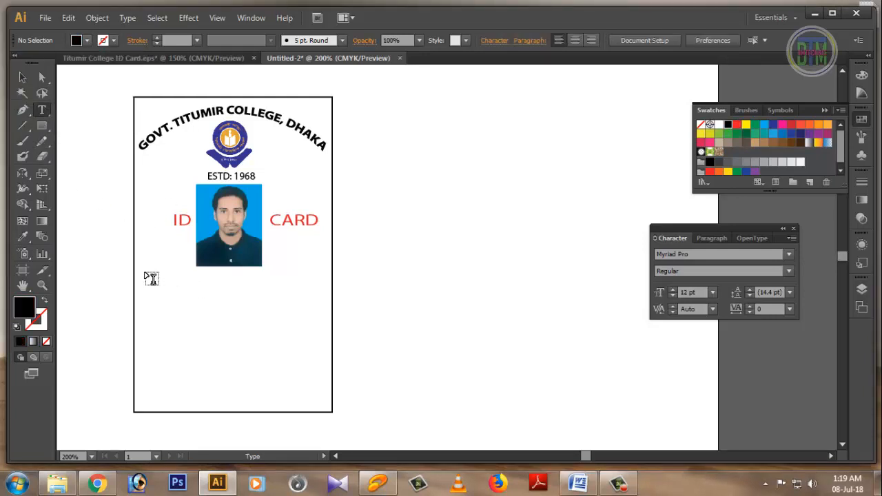
pyautogui.moveTo(145, 274); pyautogui.dragTo(317, 393)
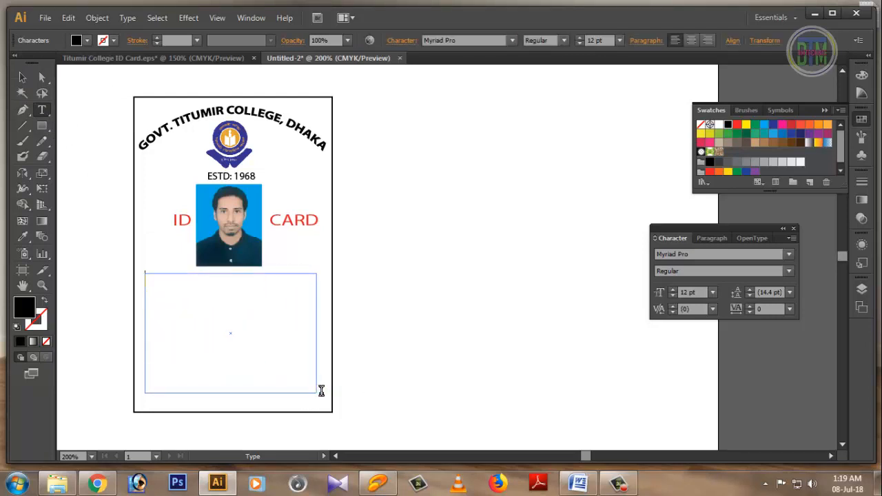
pyautogui.click(41, 109)
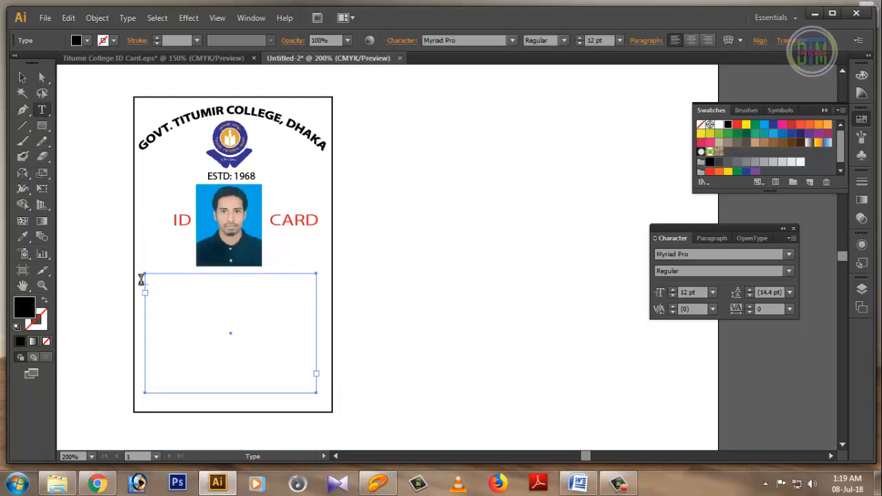
pyautogui.click(148, 281)
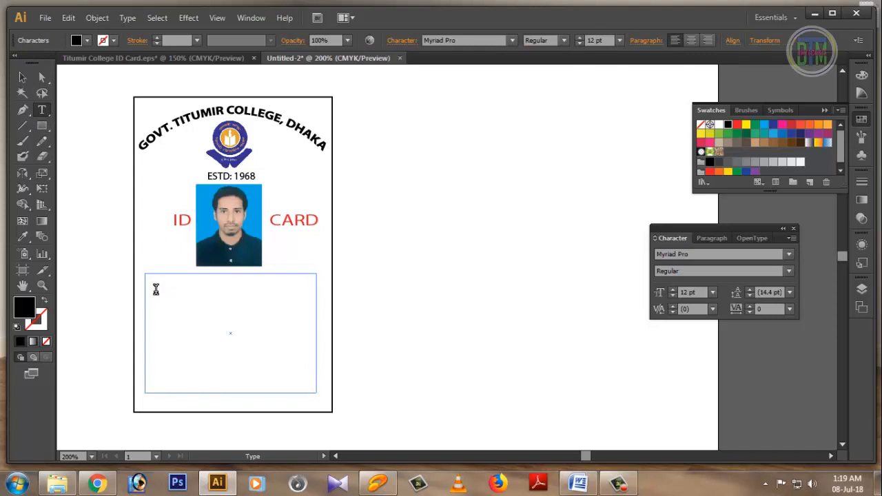
# Step: Type 'Name' in the text area and reduce it to 8 pt
pyautogui.write('n')
pyautogui.press('BackSpace')
pyautogui.write('Name')
pyautogui.moveTo(191, 281); pyautogui.dragTo(142, 281)
pyautogui.press('ctrl')
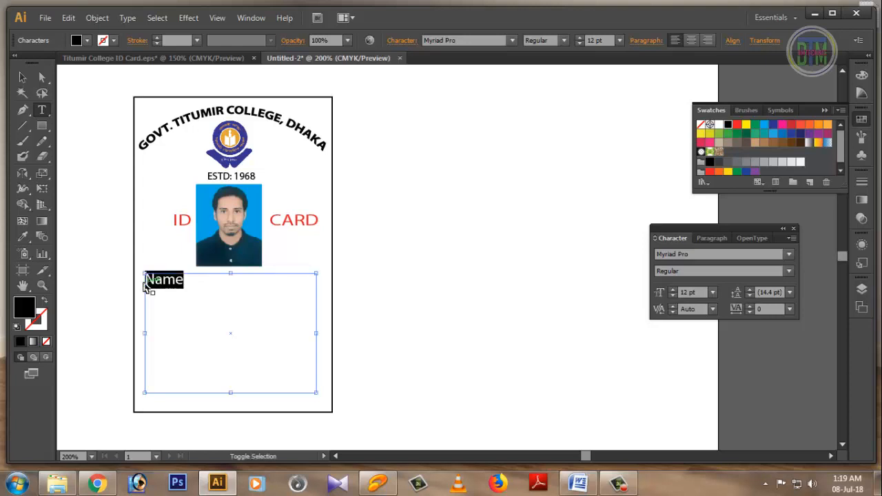
pyautogui.hotkey('ctrl', 'shift', ',')
pyautogui.hotkey('ctrl', 'shift', ',')
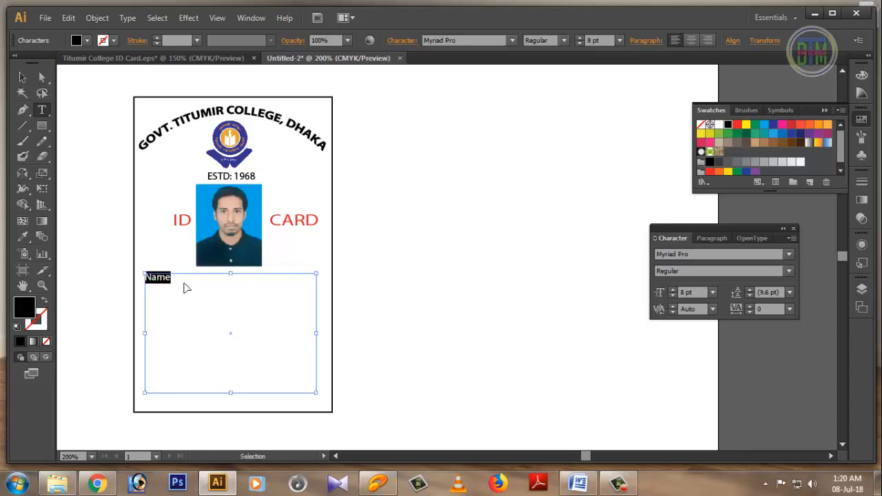
pyautogui.hotkey('ctrl', '=')
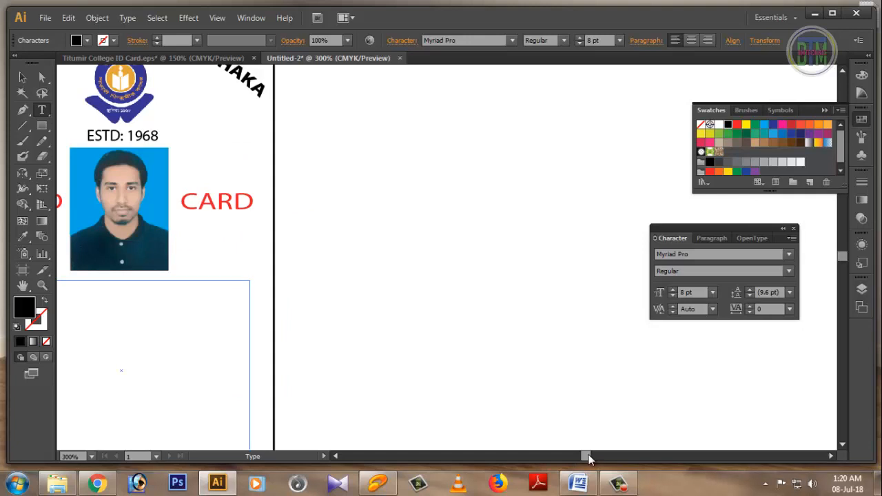
# Step: Type the student's name after the Name label in the details text
pyautogui.moveTo(590, 459); pyautogui.dragTo(581, 458)
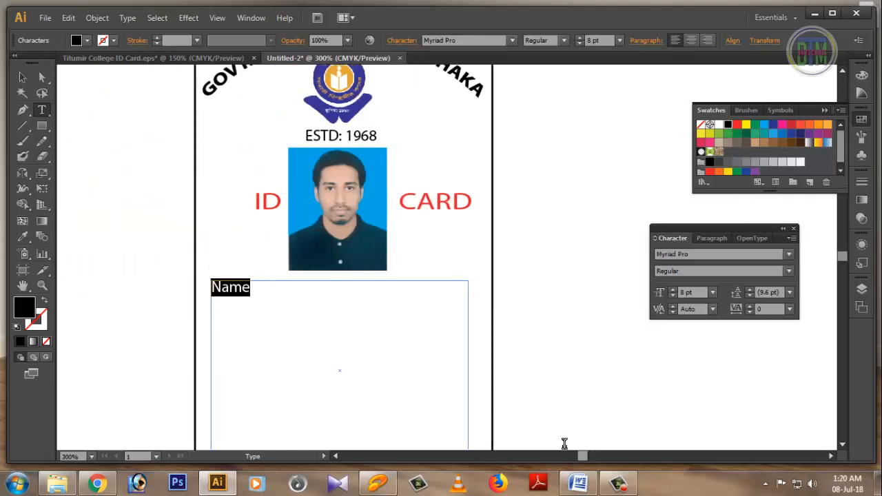
pyautogui.click(258, 291)
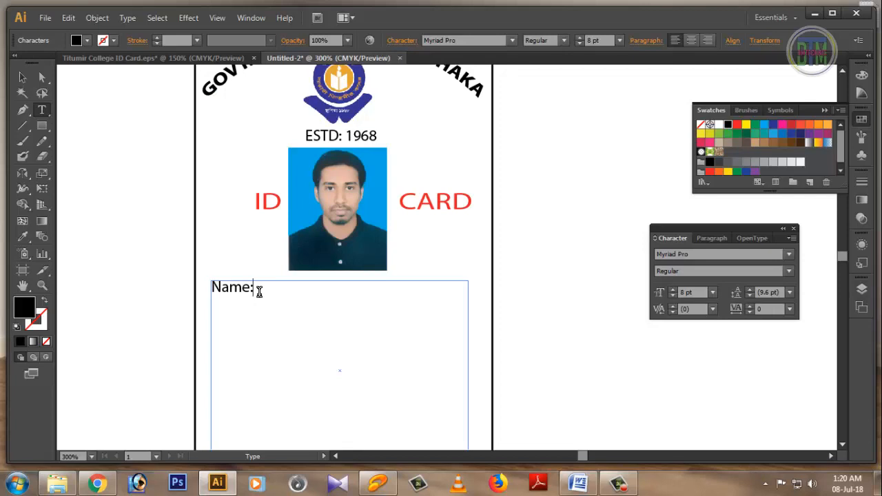
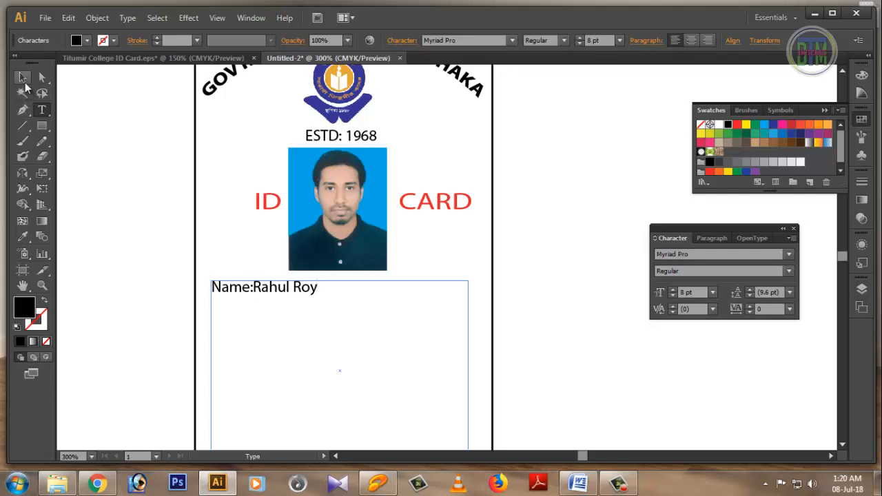
# Step: Add a new 'Father:' line with the father's name below the name
pyautogui.click(22, 77)
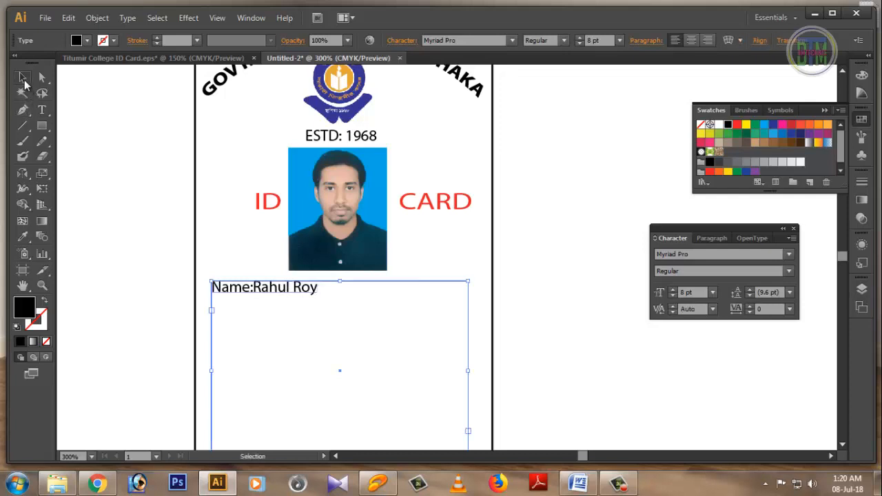
pyautogui.click(323, 291)
pyautogui.click(306, 290)
pyautogui.click(42, 110)
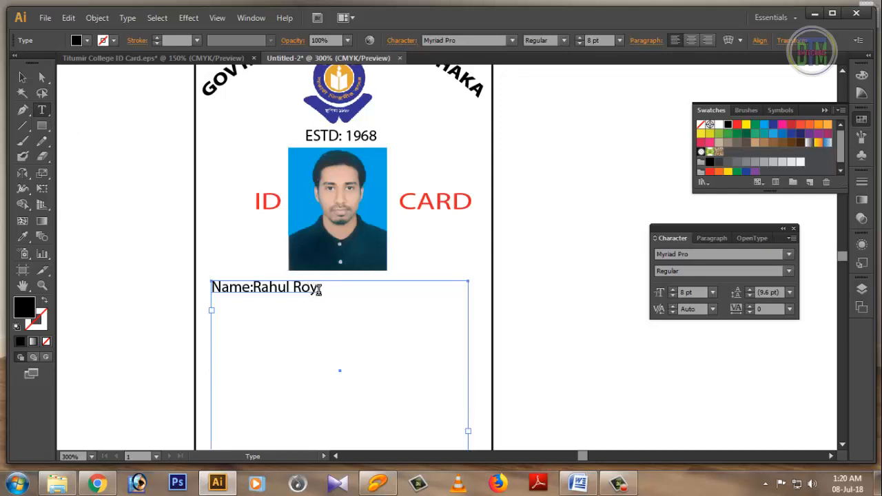
pyautogui.click(318, 288)
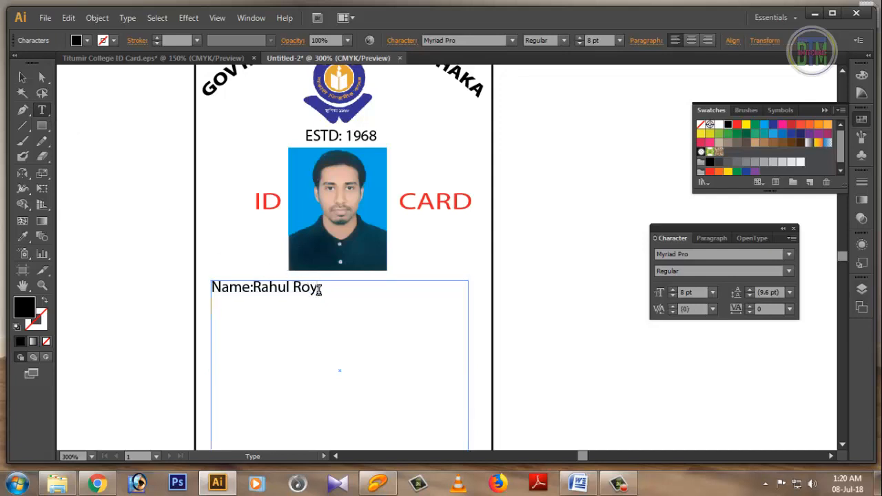
pyautogui.press('Return')
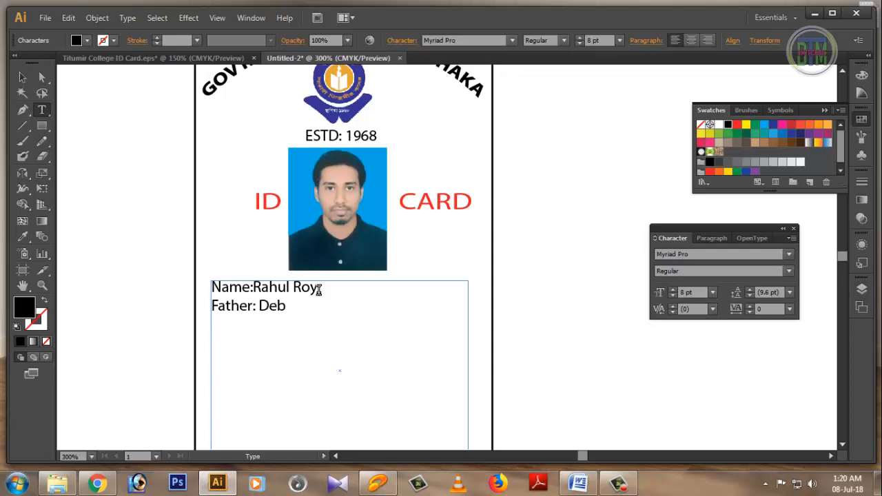
# Step: Add Class: B.A Hon's(English), Roll: 133, Session: 2014-2015, and a 'Valid up to 2019 Principal' line
pyautogui.write('Ca')
pyautogui.press('BackSpace')
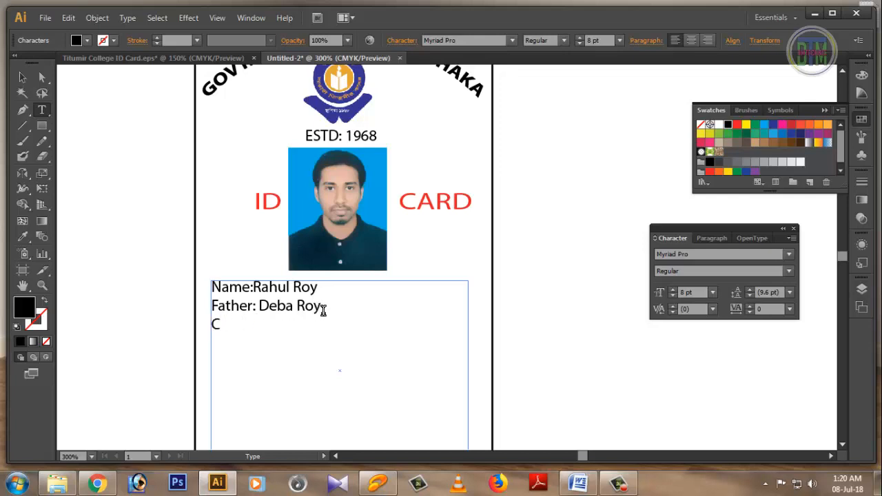
pyautogui.write('lass: B.A Ho')
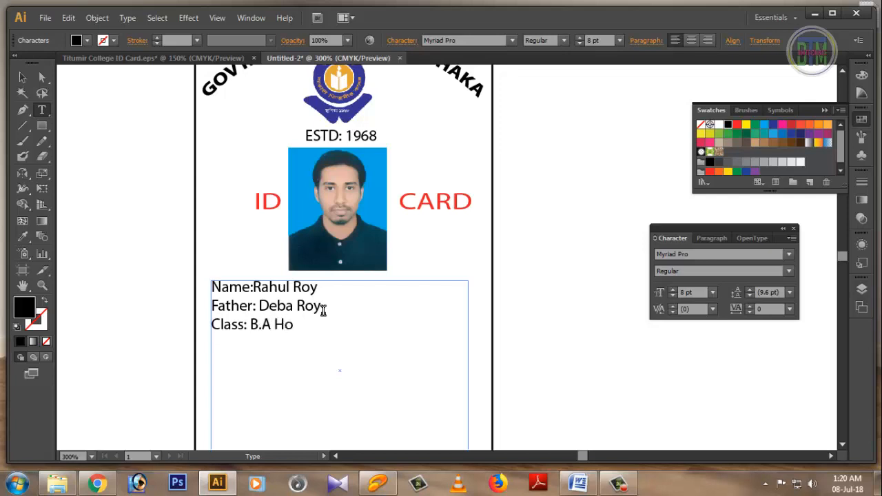
pyautogui.write("n's(Englis")
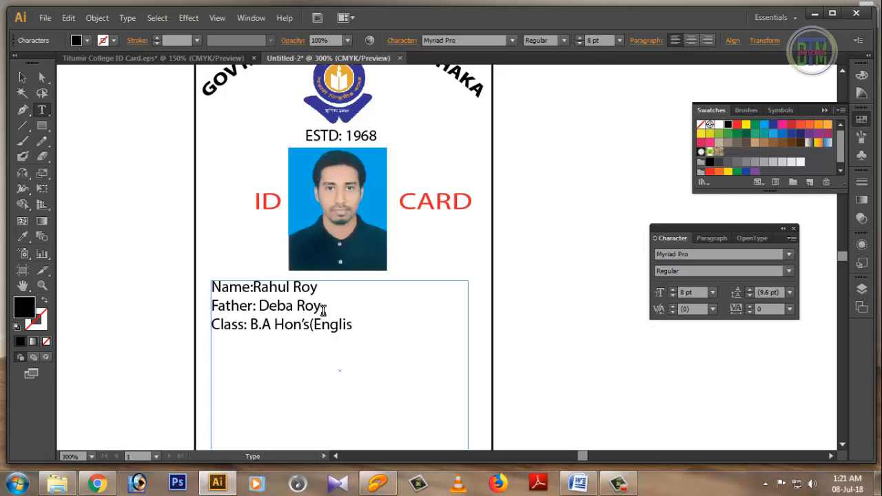
pyautogui.write('h')
pyautogui.write('Ro')
pyautogui.write('ll')
pyautogui.write(':')
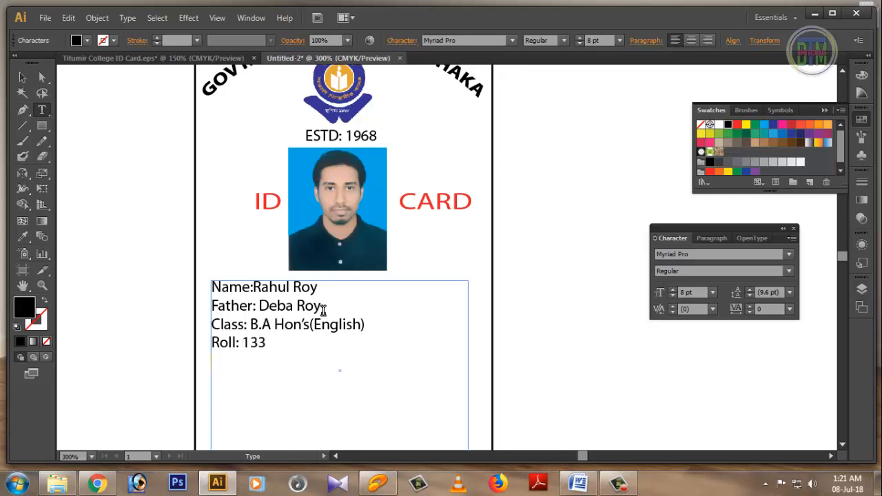
pyautogui.write('Session: 2014')
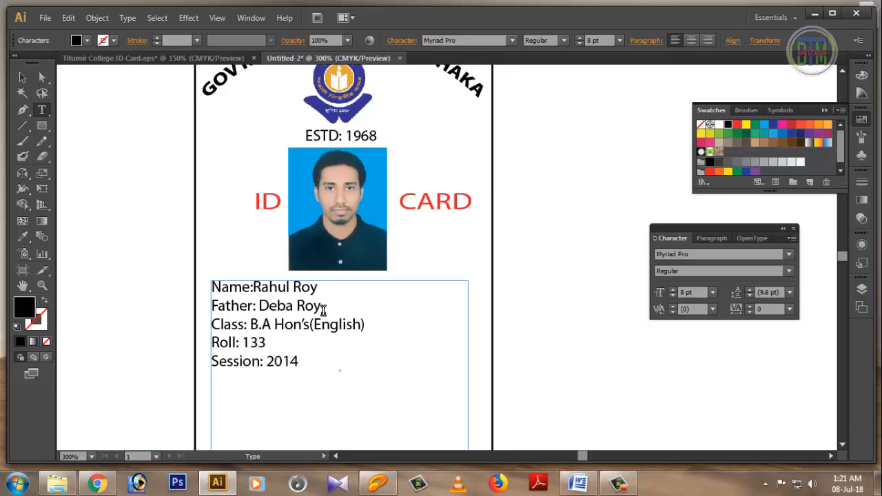
pyautogui.write('-2015')
pyautogui.press('Return')
pyautogui.press('Return')
pyautogui.write('Valid up to ')
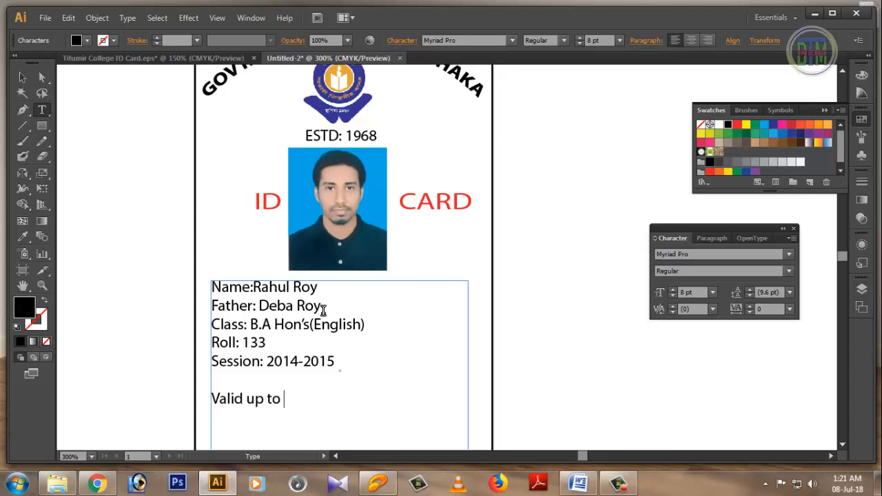
pyautogui.write('2019   Princi')
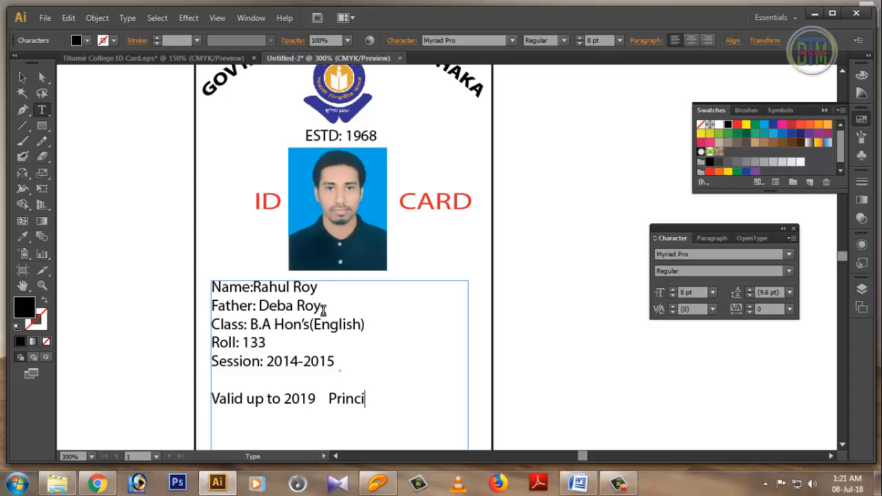
pyautogui.write('pal')
# Step: Move the validity line further down and colour 'Valid up to 2019' red
pyautogui.scroll(-2, 559, 320)
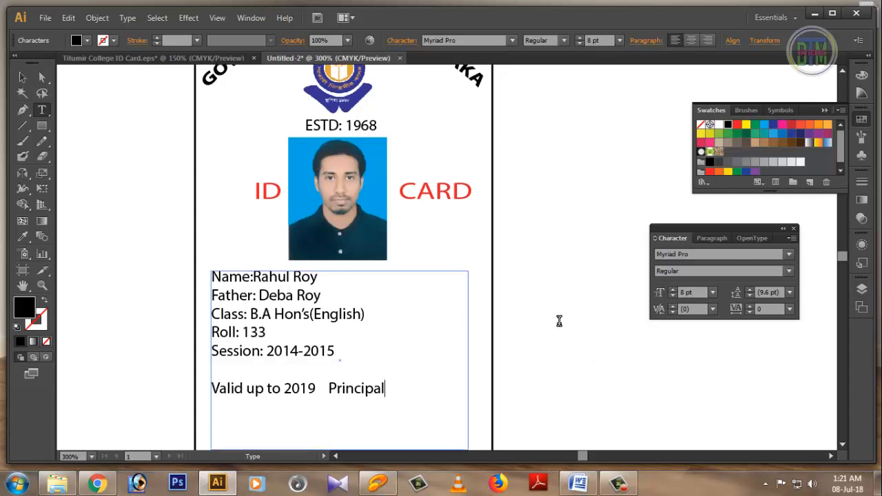
pyautogui.click(362, 337)
pyautogui.press('Return')
pyautogui.press('Return')
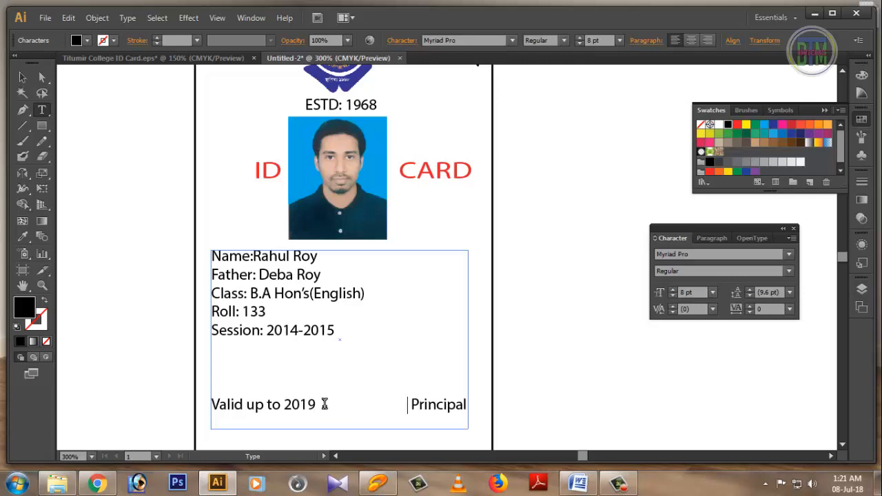
pyautogui.moveTo(325, 406); pyautogui.dragTo(207, 404)
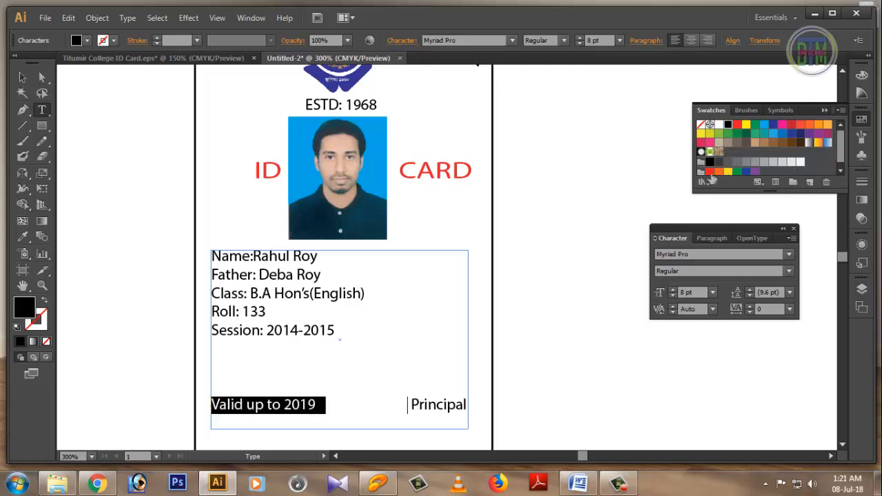
pyautogui.click(710, 171)
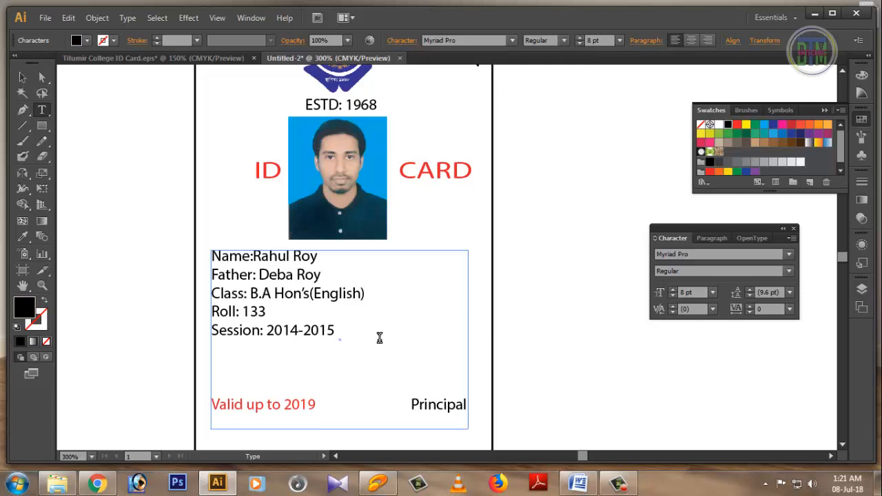
# Step: Tab the colons of the Name, Father, Class, Roll and Session lines into alignment
pyautogui.click(251, 256)
pyautogui.press('Tab')
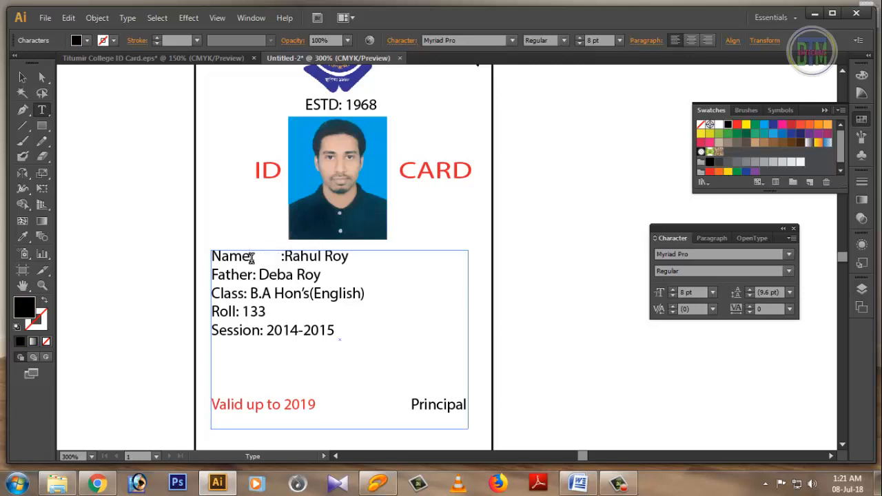
pyautogui.click(255, 275)
pyautogui.press('Tab')
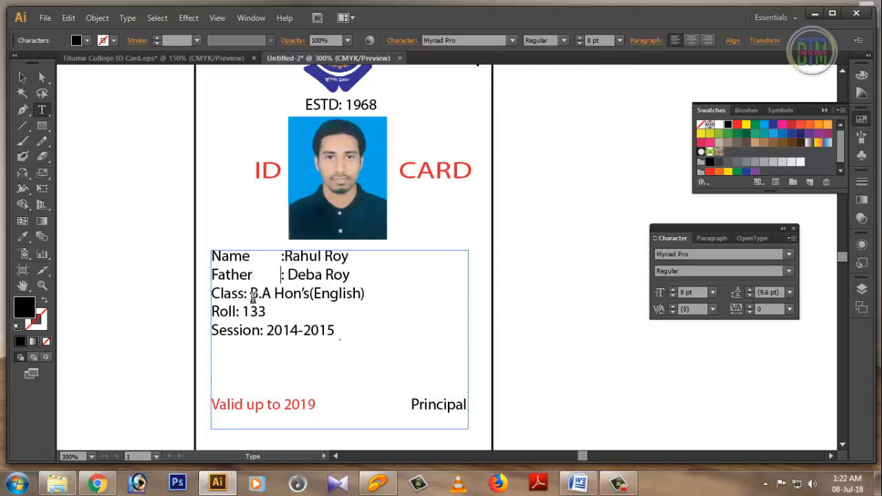
pyautogui.click(247, 295)
pyautogui.press('Tab')
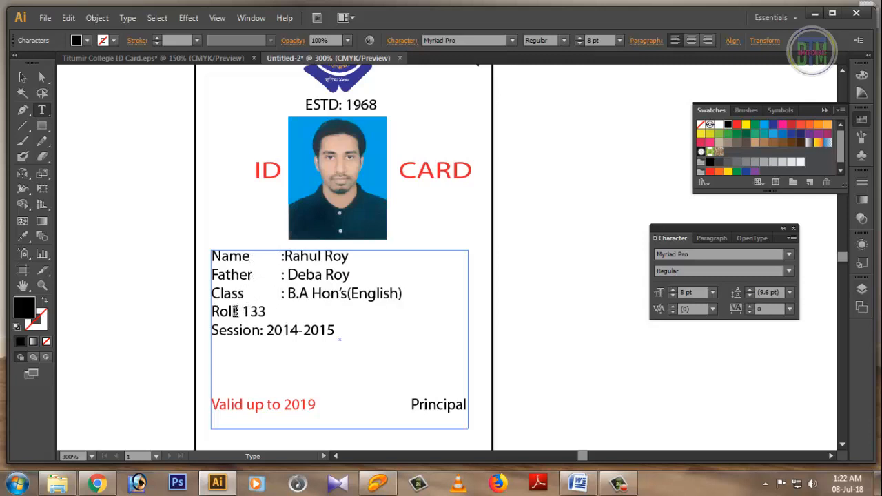
pyautogui.click(235, 312)
pyautogui.press('Tab')
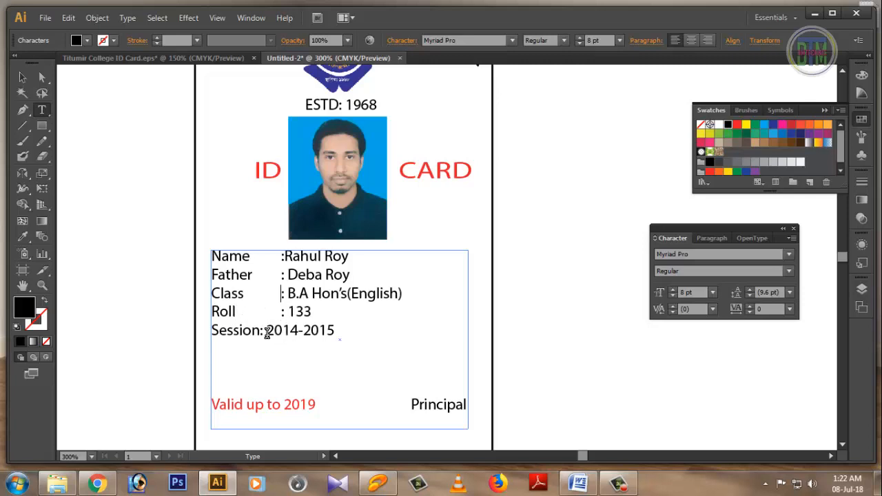
pyautogui.click(260, 330)
pyautogui.press('Tab')
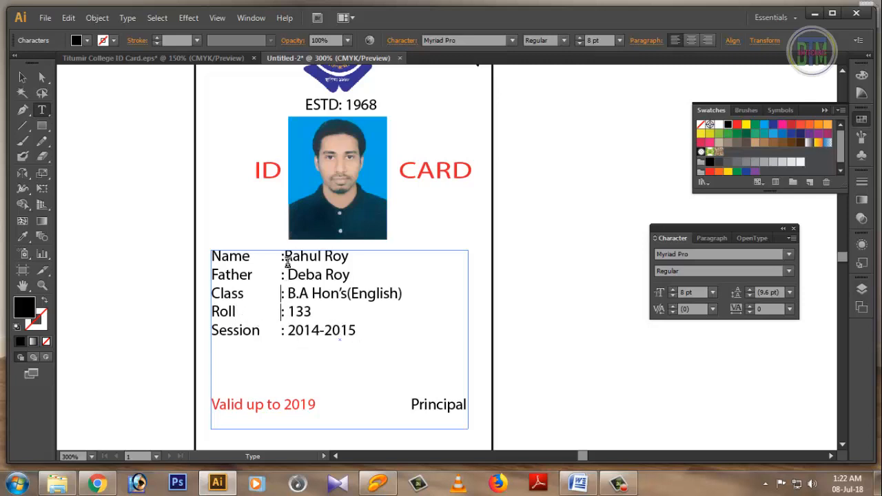
# Step: Adjust spacing after the Name, Father, Class and Roll colons, then show the Titumir College card
pyautogui.click(285, 256)
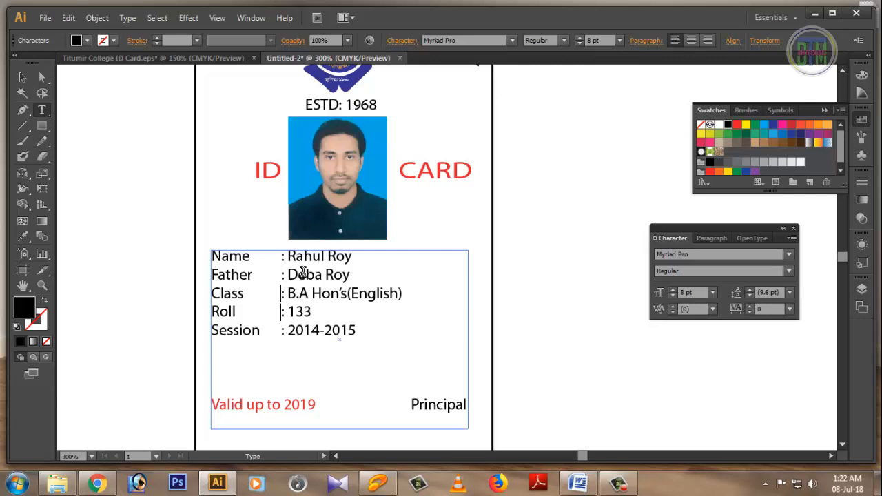
pyautogui.click(288, 275)
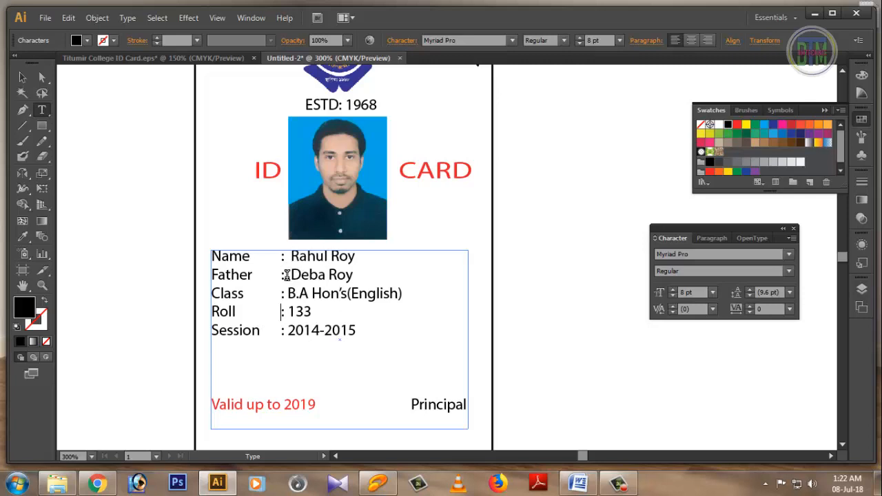
pyautogui.click(288, 295)
pyautogui.click(290, 311)
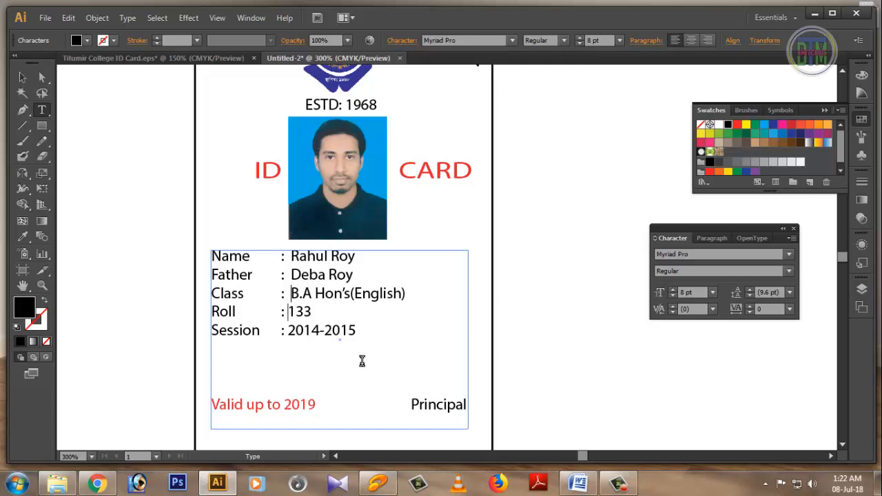
pyautogui.click(151, 58)
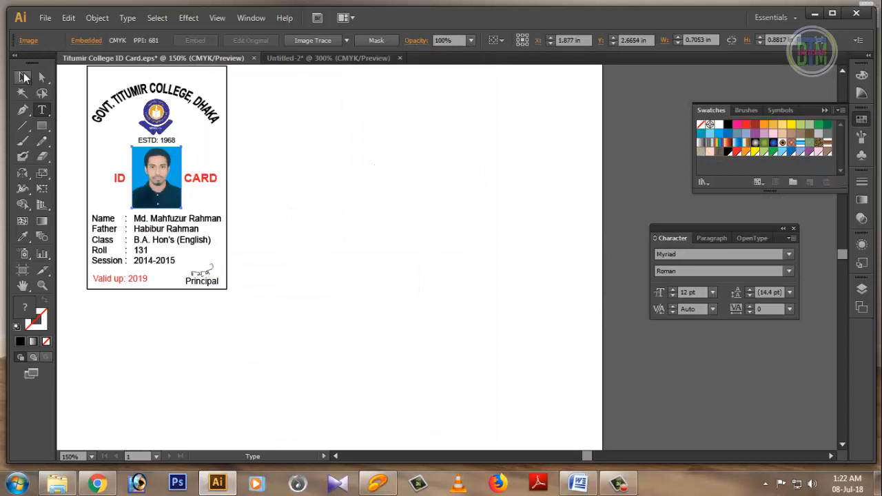
# Step: Drag the principal's signature from the reference card onto Untitled-2 above Principal and nudge it into place
pyautogui.click(22, 77)
pyautogui.moveTo(207, 276)
pyautogui.mouseDown()
pyautogui.moveTo(300, 69)
pyautogui.moveTo(394, 321)
pyautogui.mouseUp()
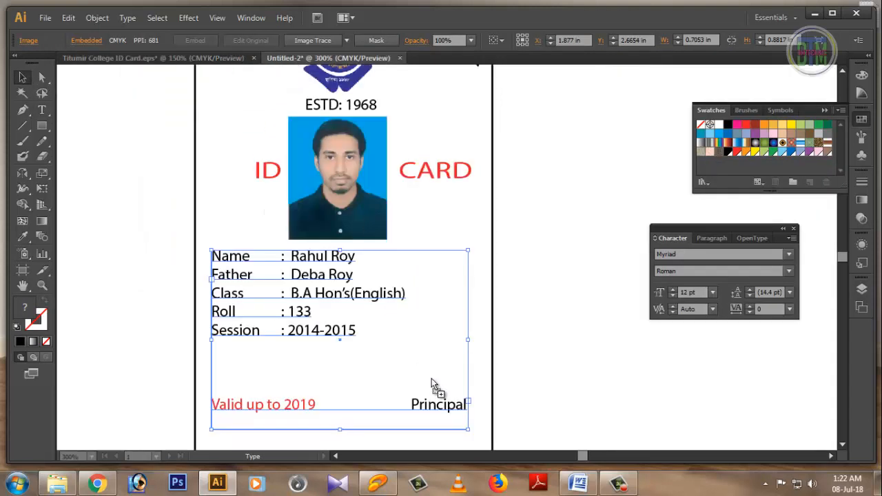
pyautogui.moveTo(431, 384); pyautogui.dragTo(437, 387)
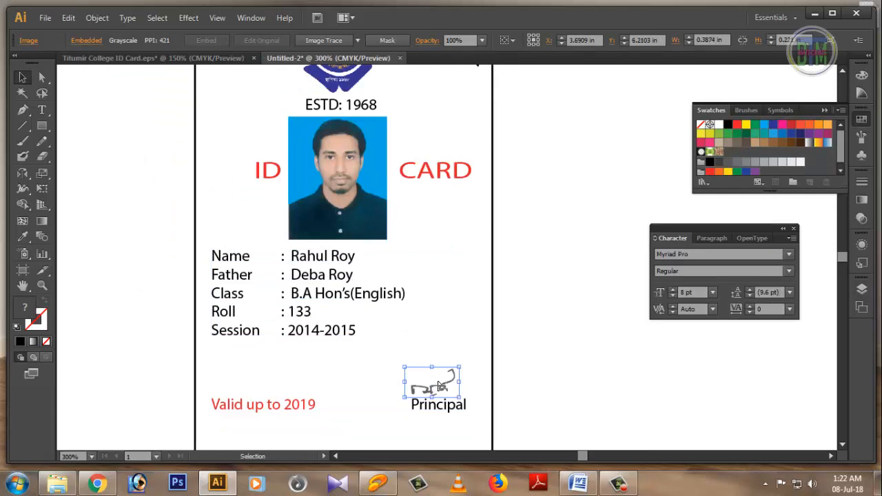
pyautogui.press('Right')
pyautogui.press('Right')
pyautogui.press('Right')
pyautogui.press('Right')
pyautogui.press('Right')
pyautogui.press('Right')
pyautogui.press('Left')
pyautogui.press('Left')
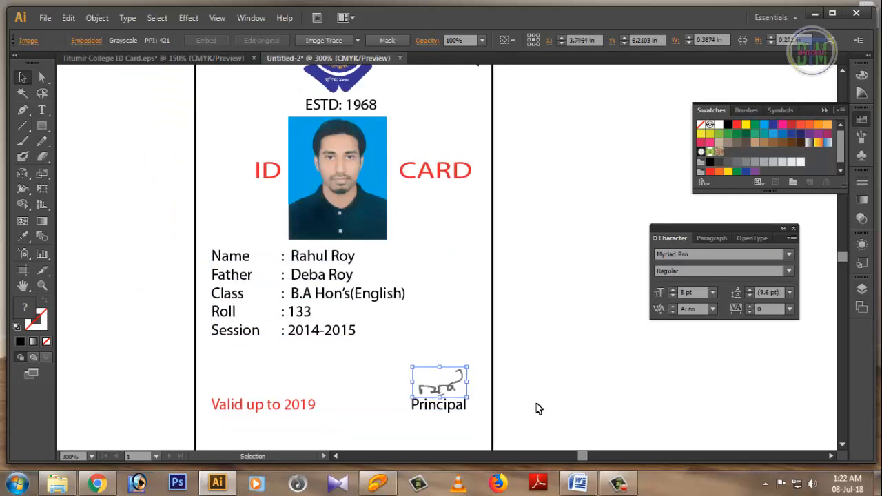
pyautogui.click(539, 408)
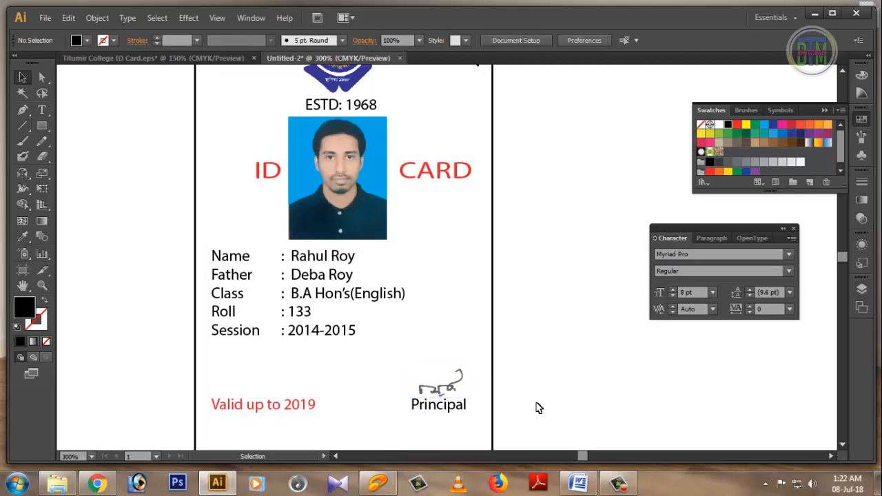
pyautogui.scroll(1, 539, 408)
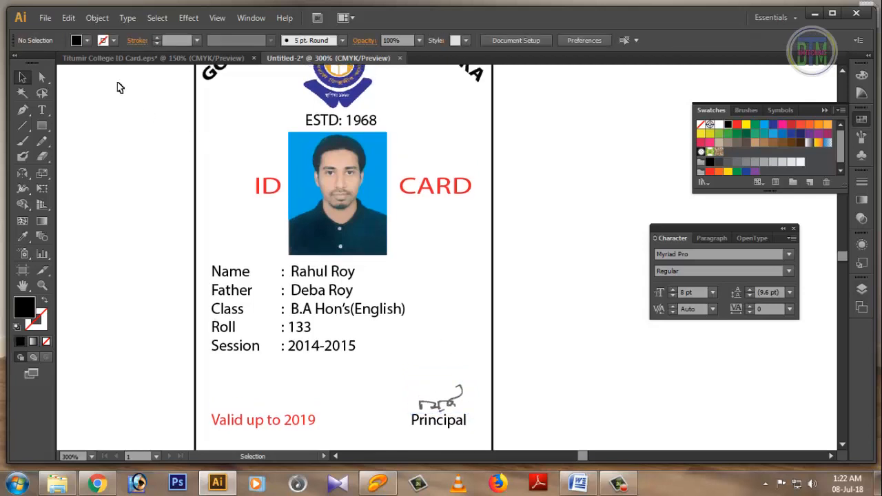
pyautogui.click(115, 60)
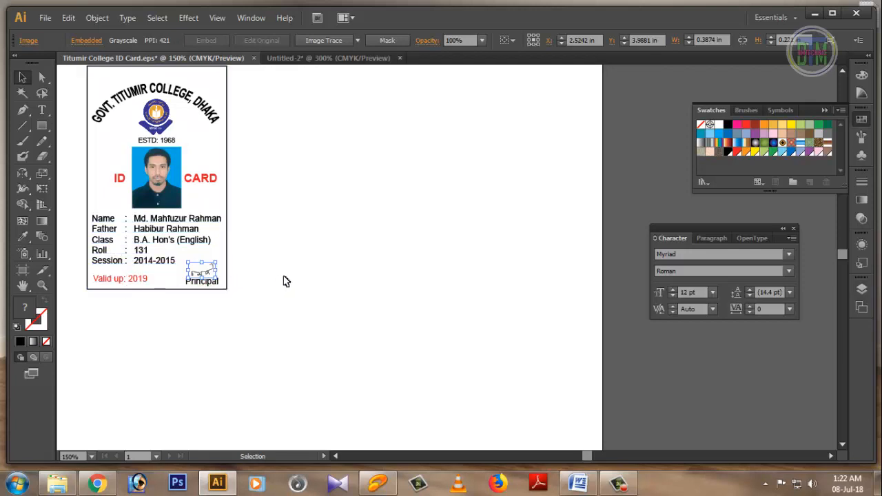
# Step: Compare Untitled-2 with the Titumir reference card, then zoom out to 150% to see the whole card
pyautogui.click(280, 59)
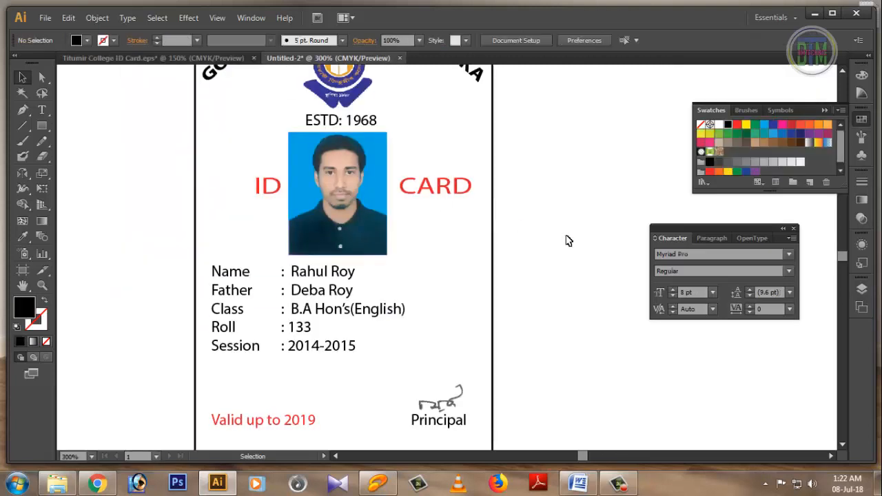
pyautogui.scroll(3, 594, 292)
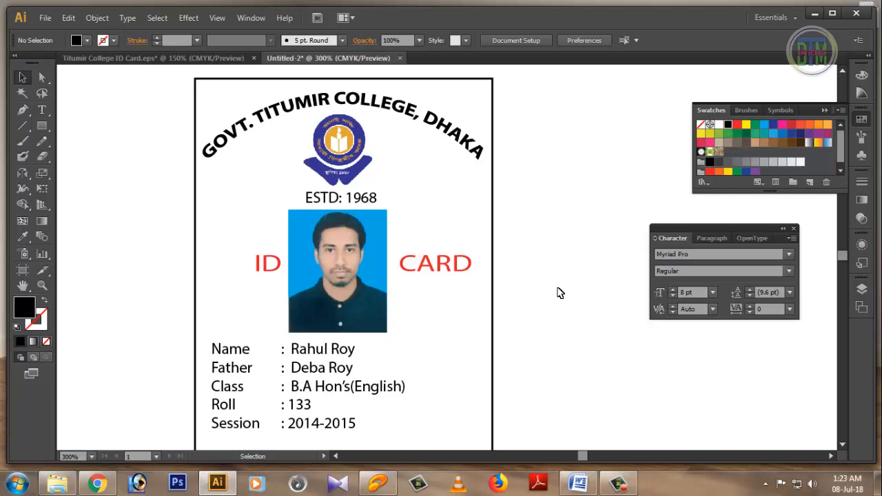
pyautogui.scroll(-1, 561, 294)
pyautogui.scroll(-3, 560, 294)
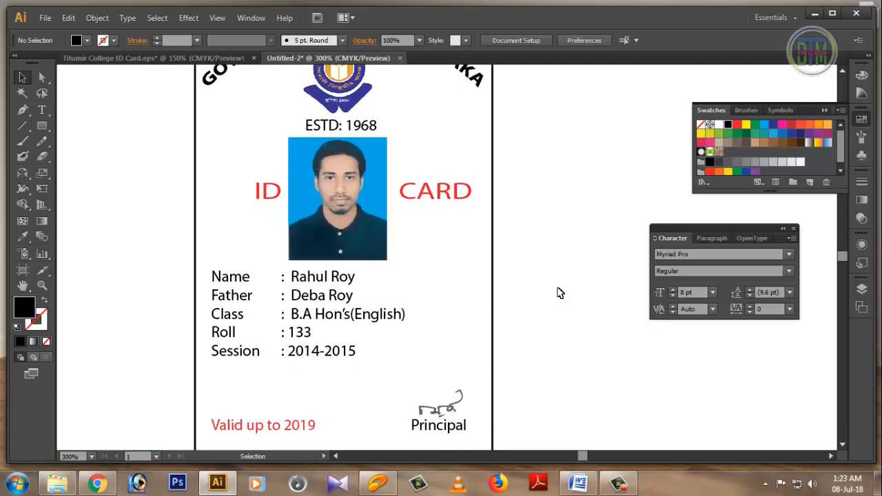
pyautogui.click(102, 59)
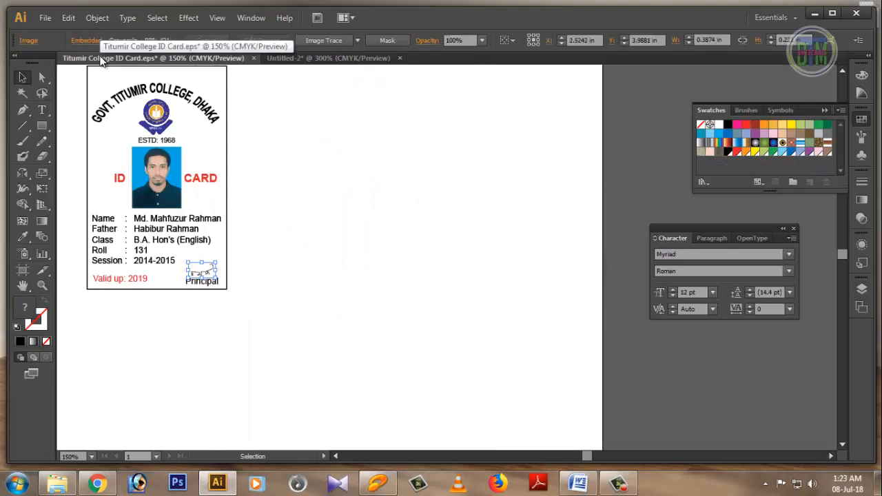
pyautogui.click(301, 60)
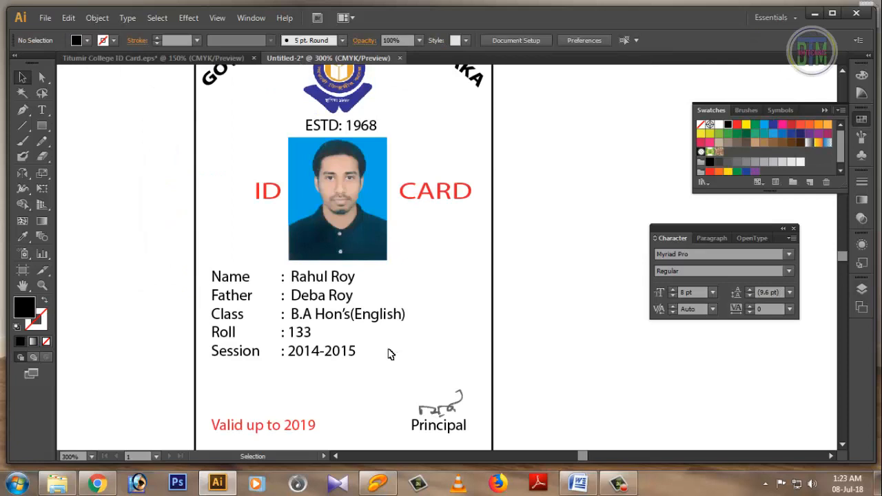
pyautogui.scroll(-1, 389, 353)
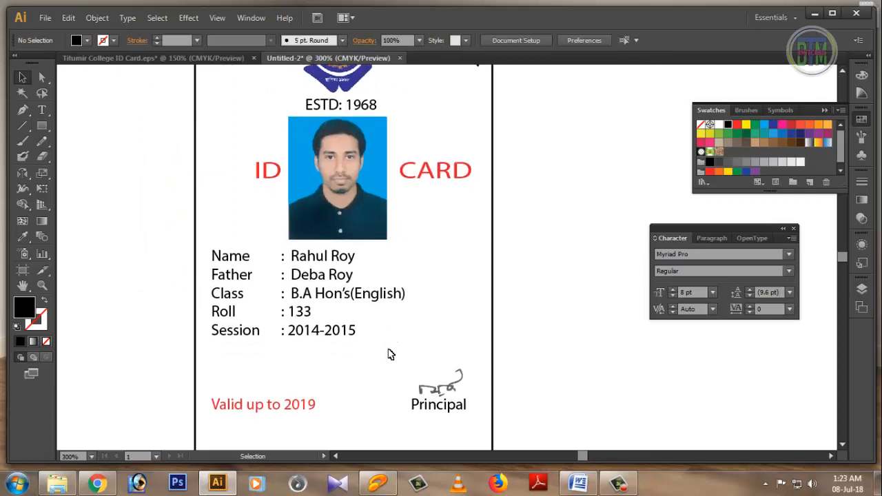
pyautogui.scroll(-3, 390, 354)
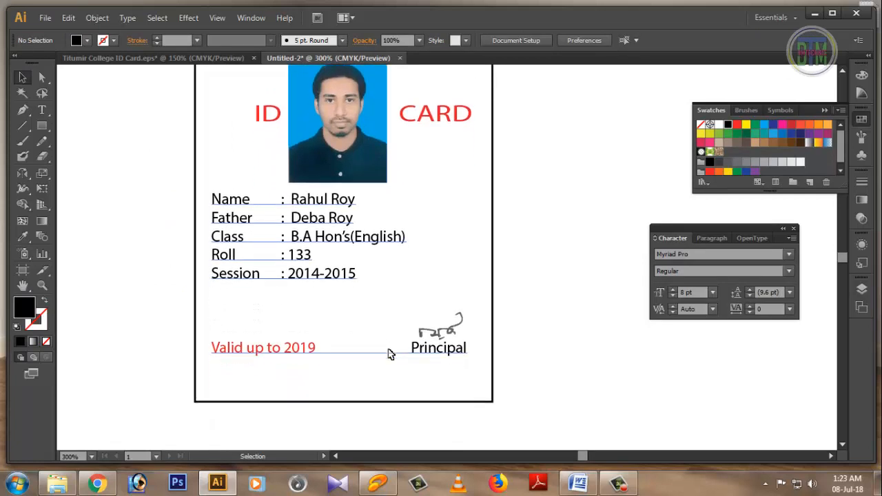
pyautogui.hotkey('ctrl', '-')
pyautogui.hotkey('ctrl', '-')
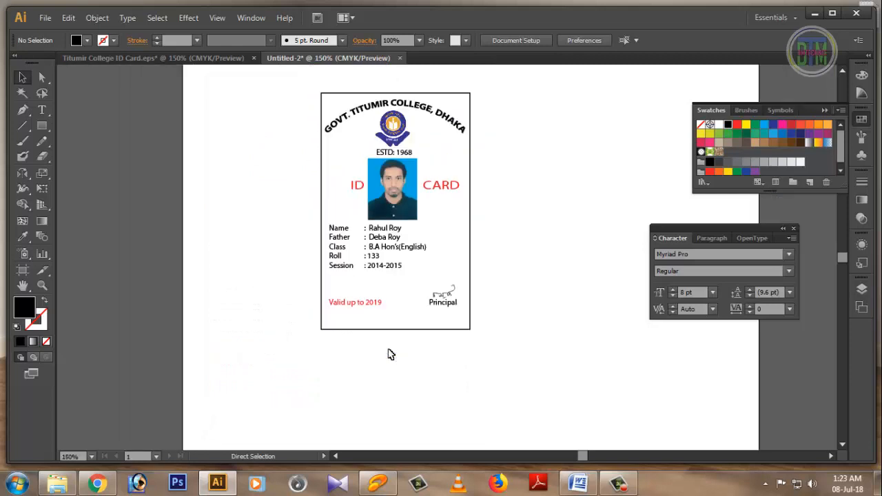
# Step: Nudge the student details and the signature down slightly, undoing an accidental border move
pyautogui.click(373, 247)
pyautogui.press('Down')
pyautogui.press('Down')
pyautogui.press('Down')
pyautogui.press('Down')
pyautogui.press('Down')
pyautogui.press('Down')
pyautogui.press('Down')
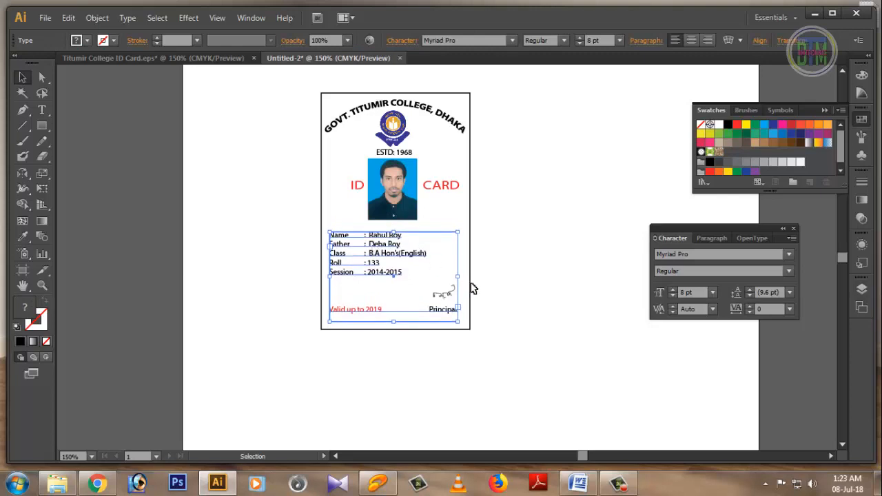
pyautogui.click(493, 305)
pyautogui.click(446, 297)
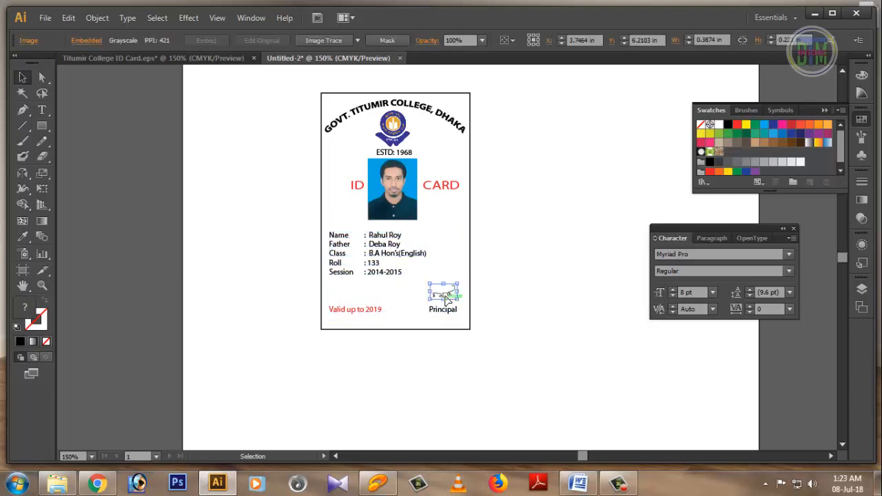
pyautogui.press('Down')
pyautogui.press('Down')
pyautogui.press('Down')
pyautogui.press('Down')
pyautogui.click(522, 266)
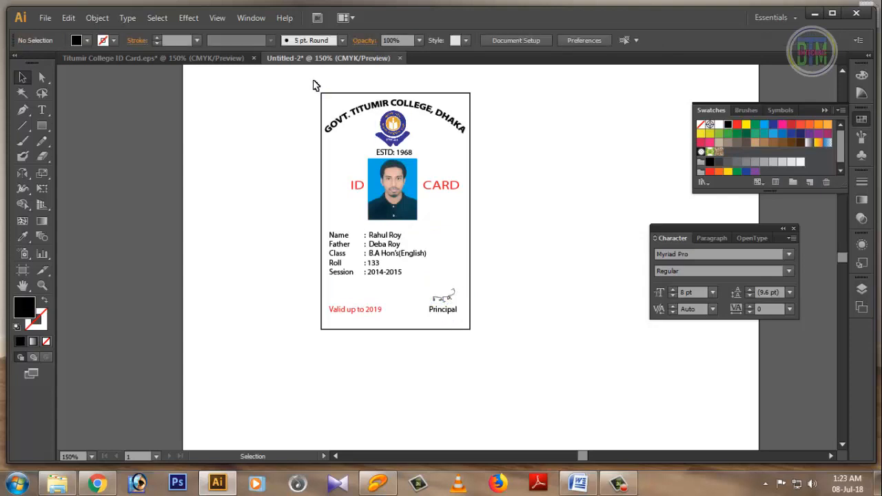
pyautogui.moveTo(326, 151); pyautogui.dragTo(333, 169)
pyautogui.click(349, 260)
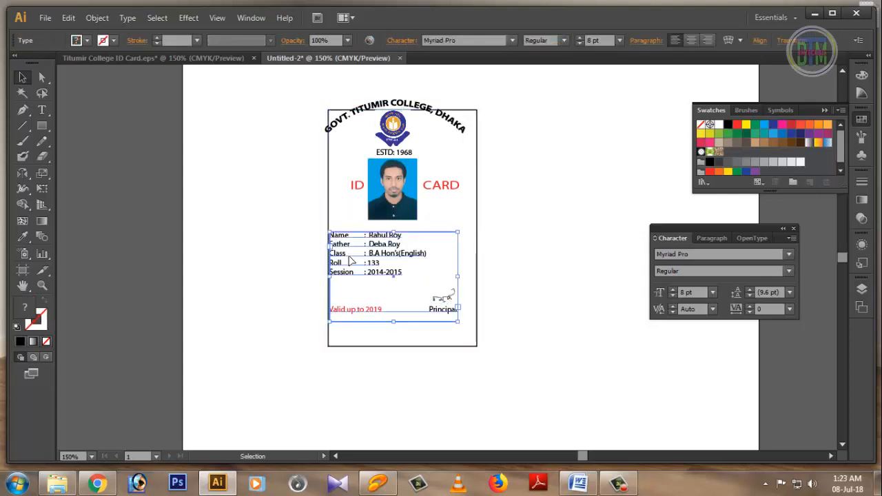
pyautogui.hotkey('ctrl', 'z')
pyautogui.click(298, 81)
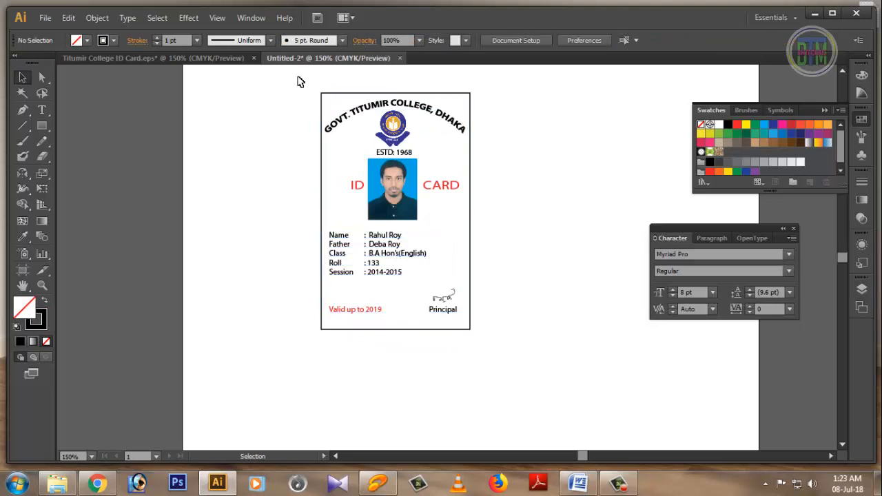
# Step: Select every element of the card and group them with Ctrl+G
pyautogui.moveTo(301, 81); pyautogui.dragTo(488, 350)
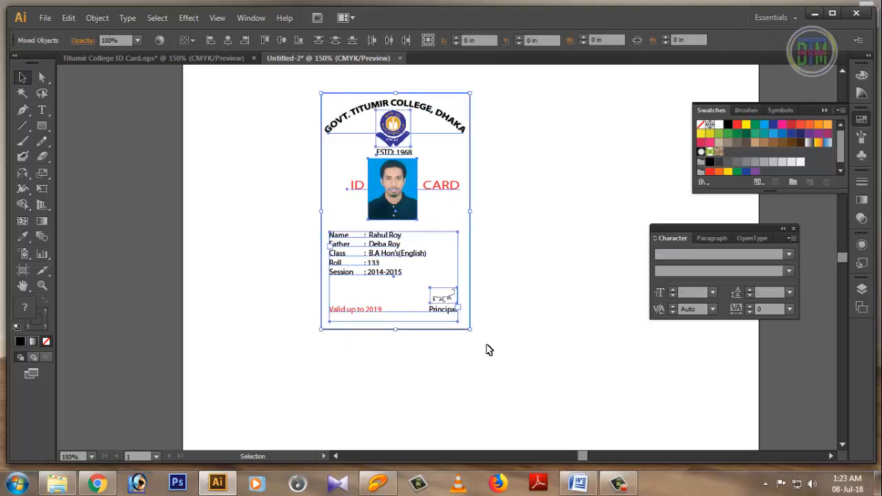
pyautogui.hotkey('ctrl', 'g')
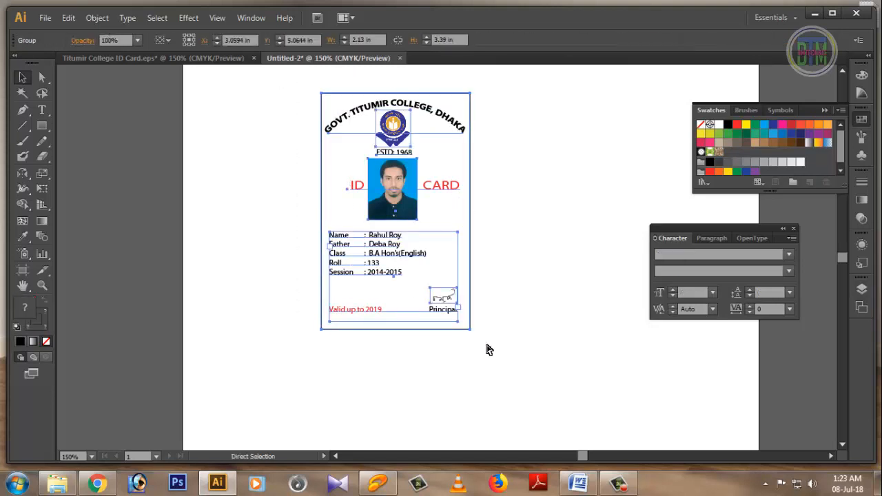
pyautogui.click(537, 273)
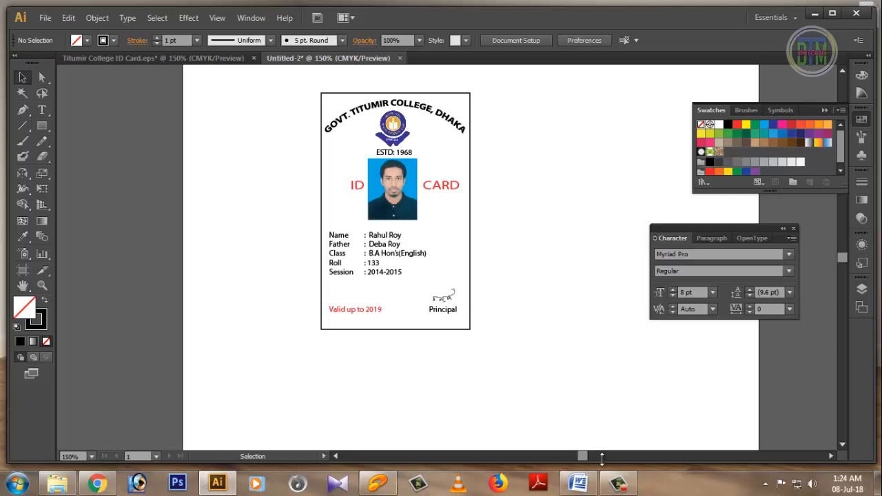
pyautogui.click(618, 483)
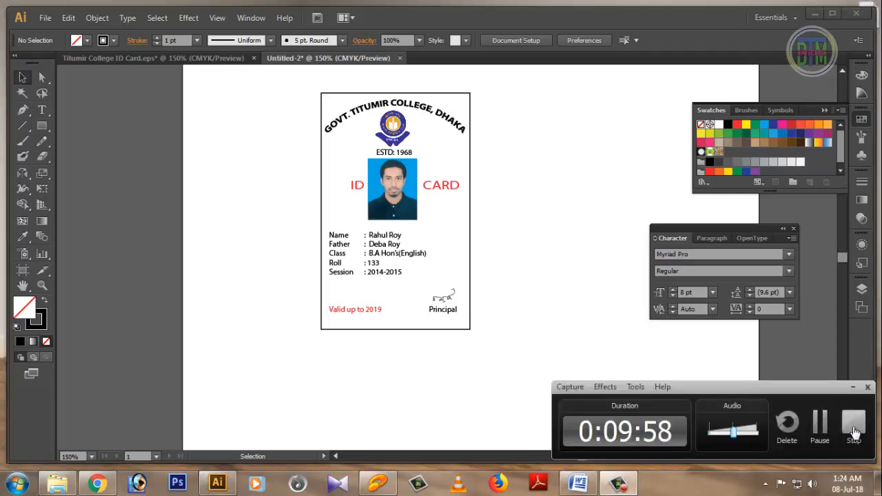